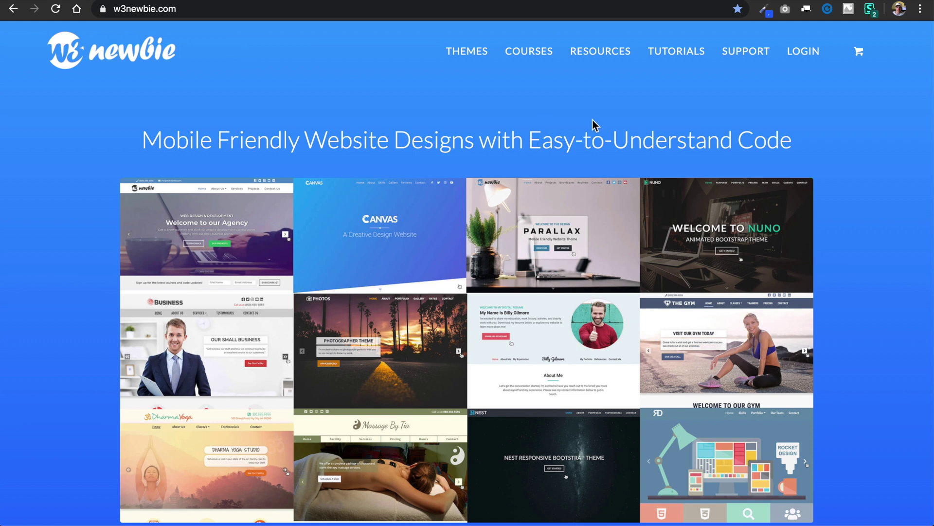
Step: Visit the w3newbie resources page, then load w3newbie.com/hosting to reach Bluehost's $2.95/month offer
click(611, 57)
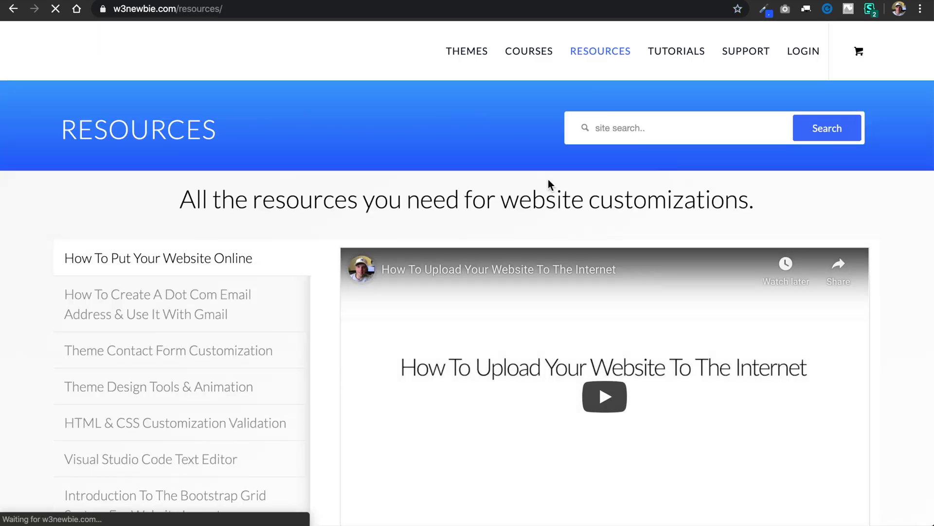
scroll(548, 179, down, 3)
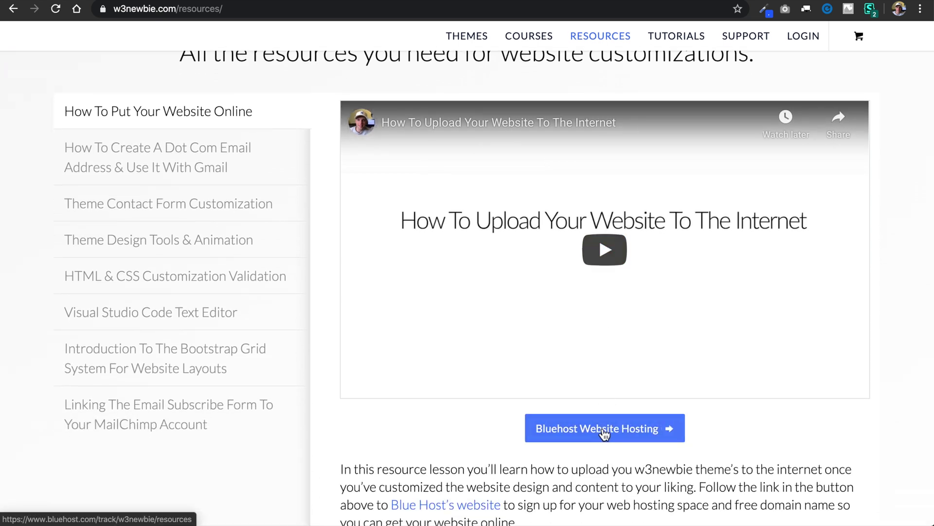
click(413, 14)
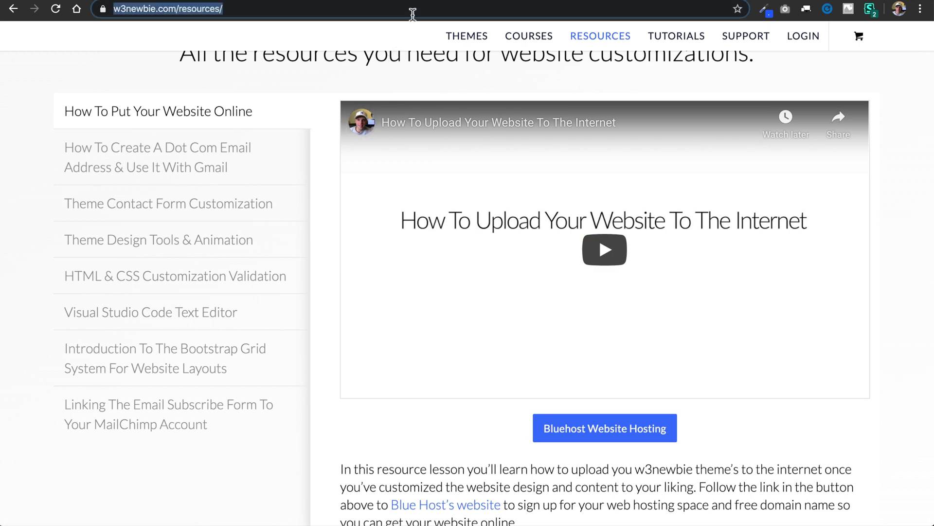
click(340, 12)
key(BackSpace)
key(BackSpace)
key(BackSpace)
key(BackSpace)
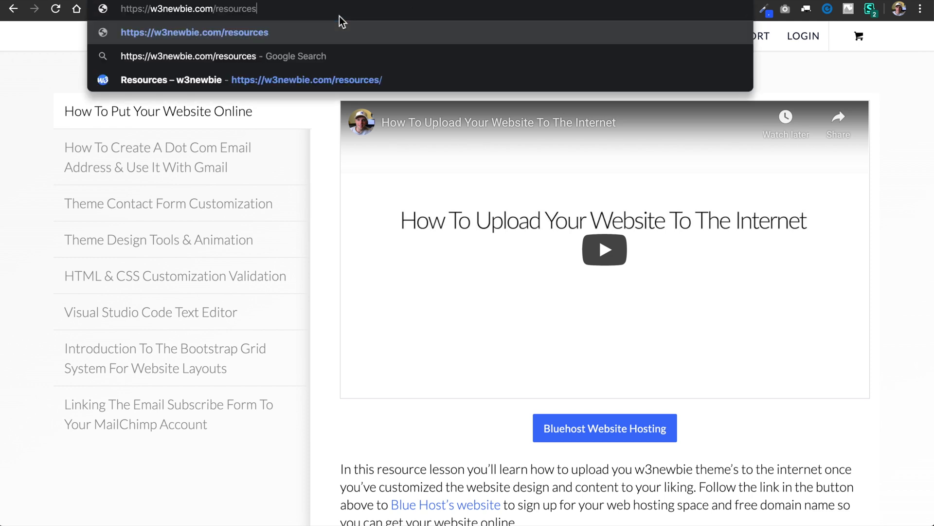
key(BackSpace)
key(BackSpace)
key(BackSpace)
key(BackSpace)
key(BackSpace)
key(BackSpace)
text(hosting)
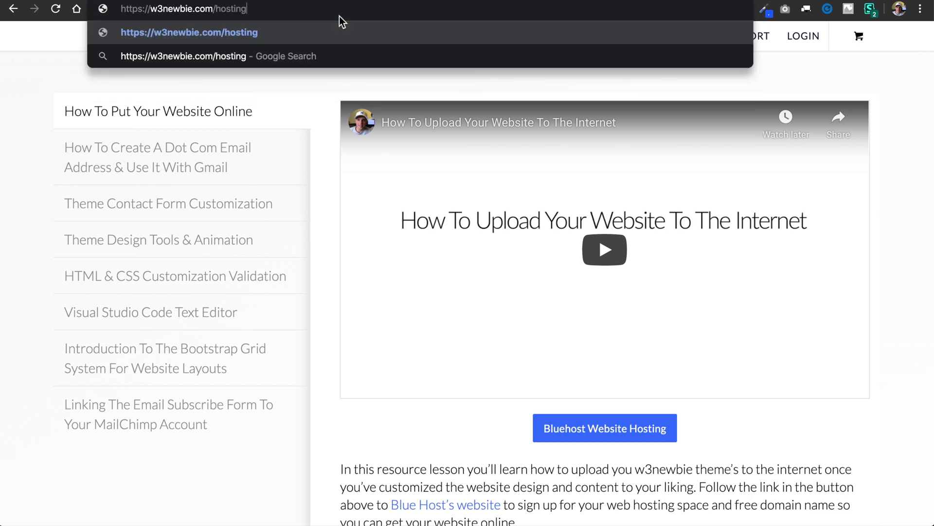
key(Return)
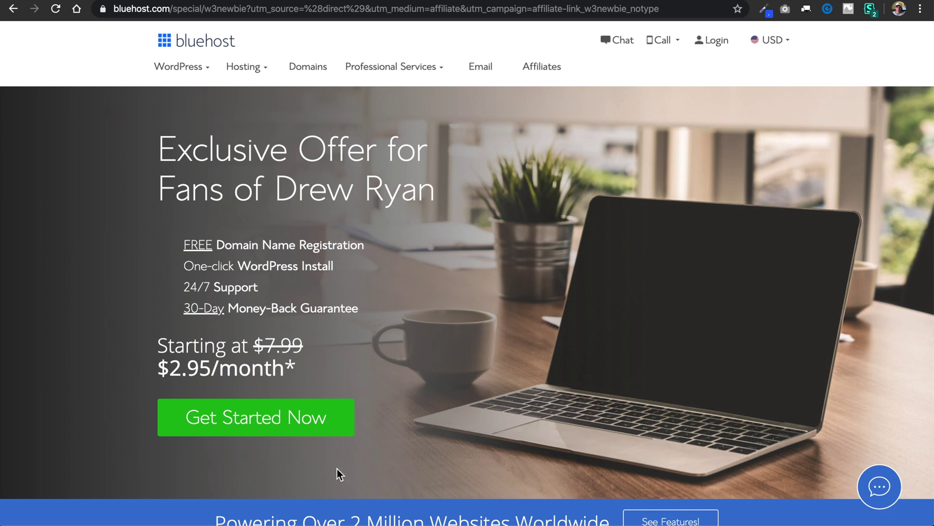
Step: Check the plan table's free SSL and the site's secure connection, then choose the basic $2.95/month plan
click(319, 433)
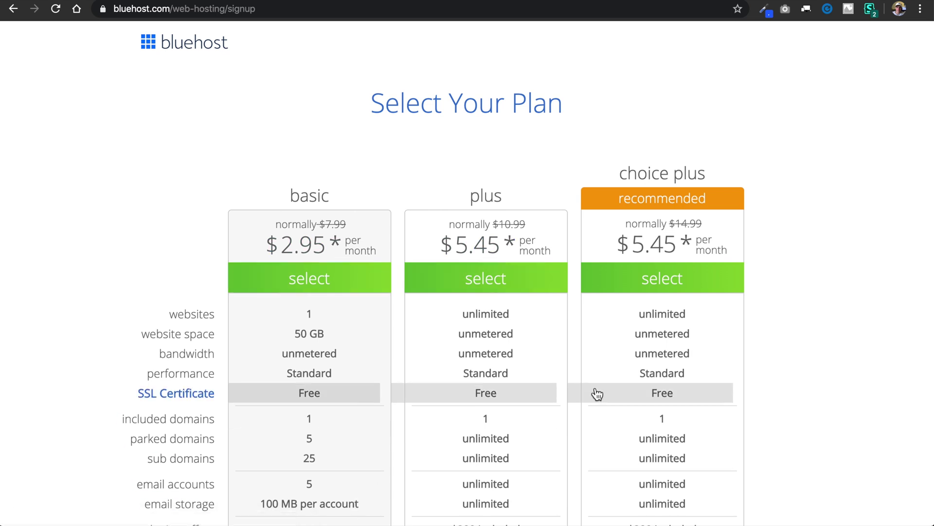
scroll(811, 429, down, 2)
scroll(808, 424, down, 5)
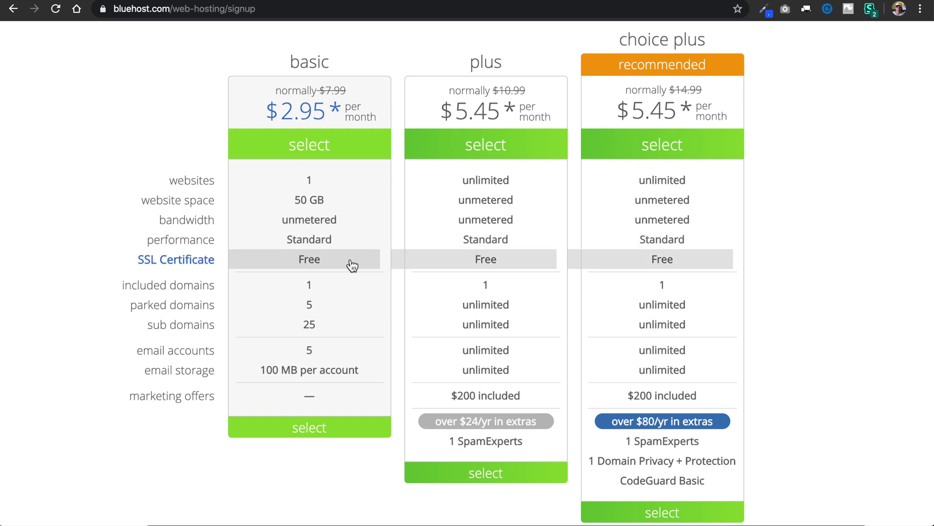
click(103, 10)
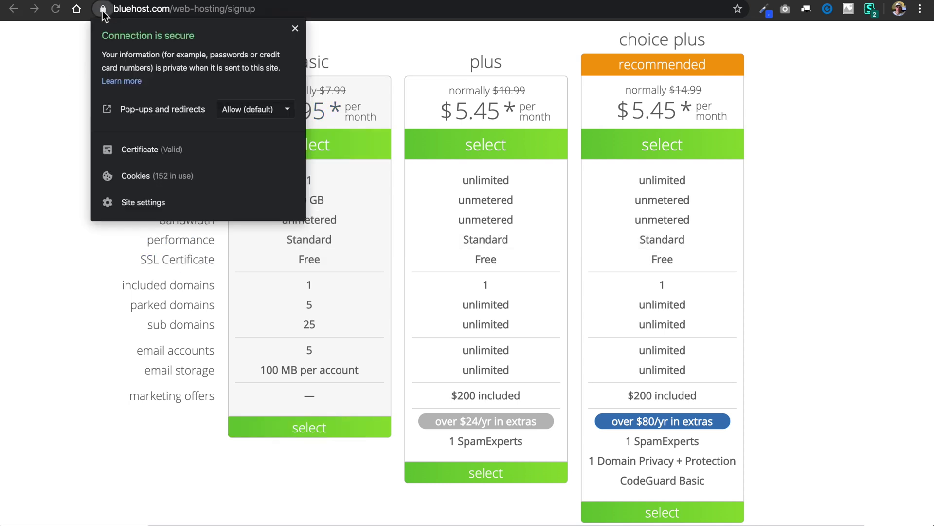
click(55, 152)
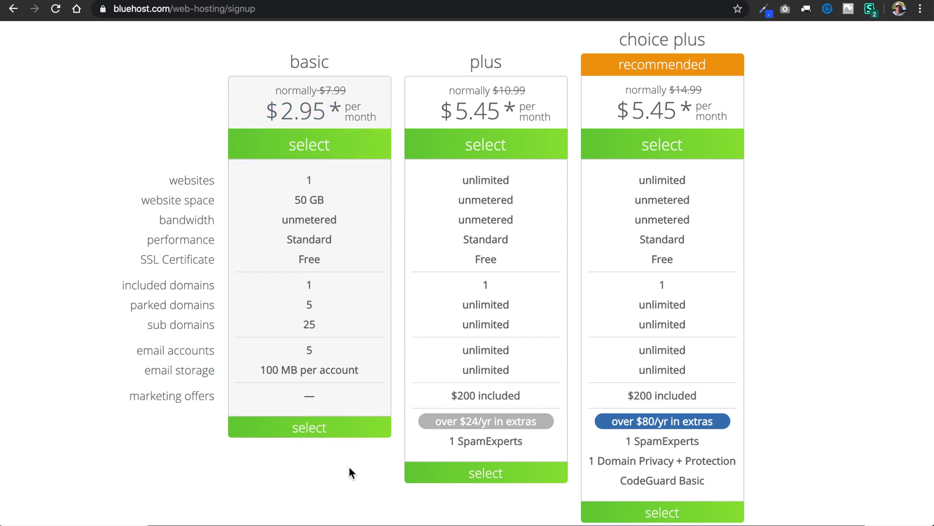
click(338, 431)
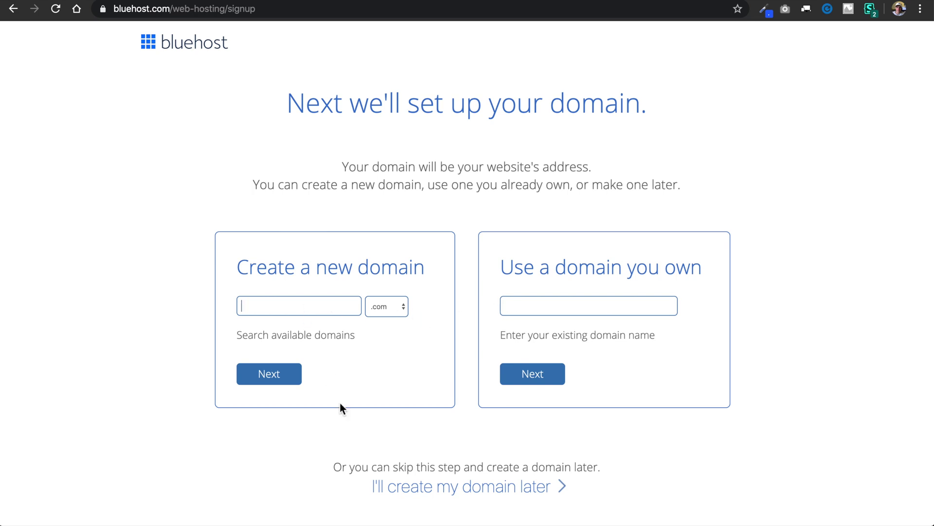
Step: Enter drew-host with the .com ending as the new domain and continue
text(drew-host)
click(387, 309)
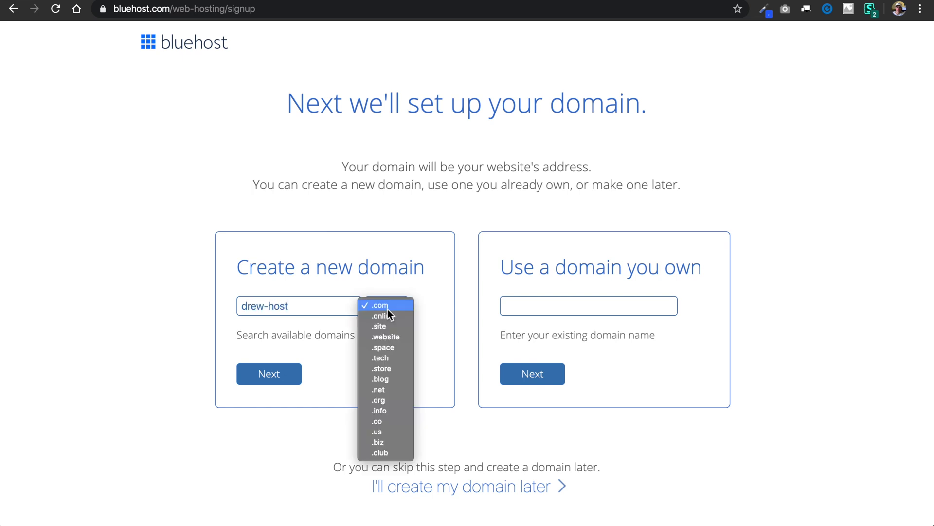
click(428, 316)
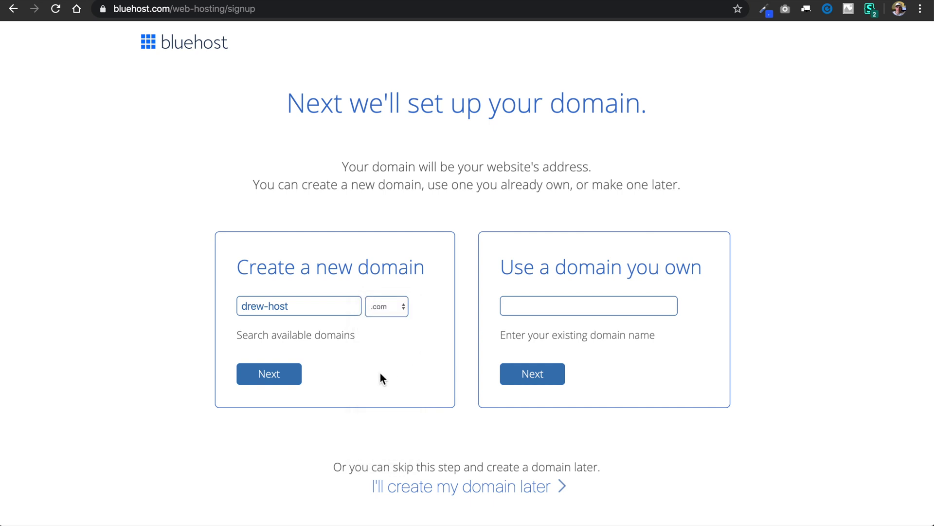
click(277, 378)
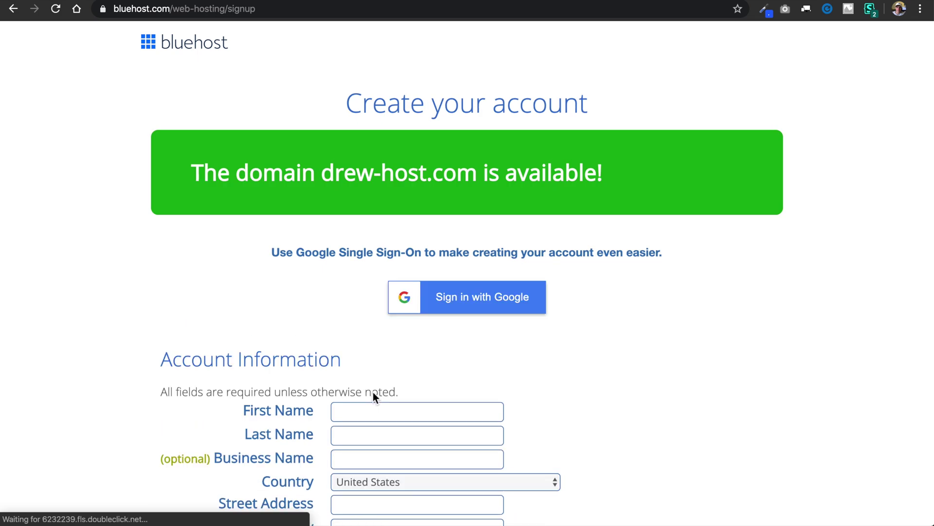
Step: Fill in the account holder's first and last name
scroll(591, 374, down, 3)
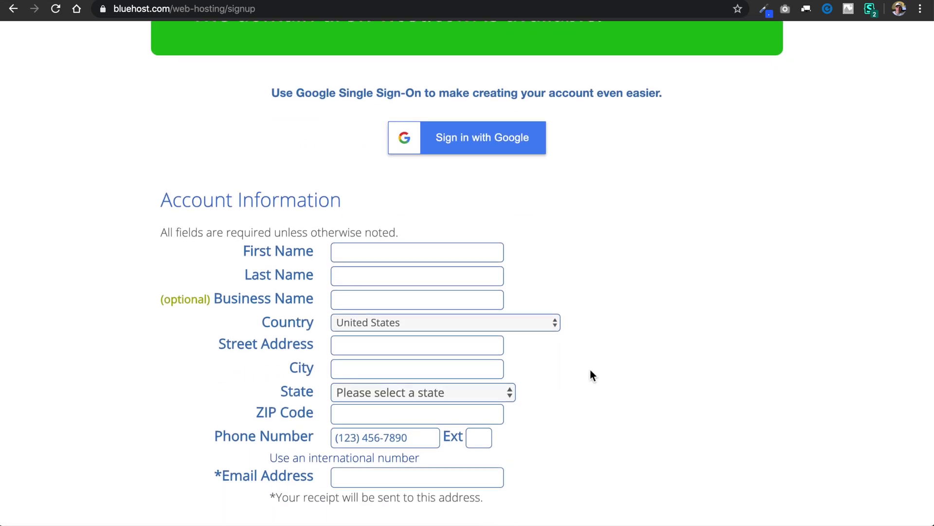
scroll(592, 375, down, 1)
scroll(591, 375, down, 2)
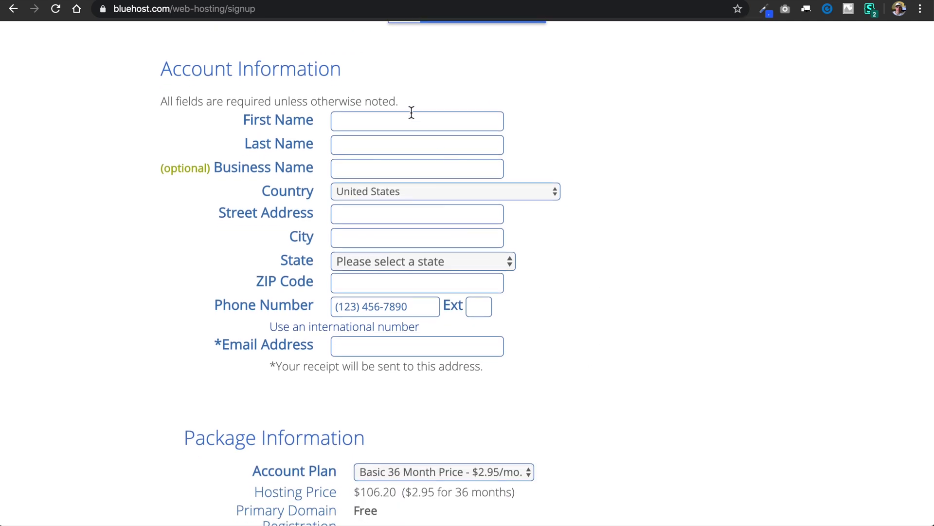
click(410, 122)
click(462, 144)
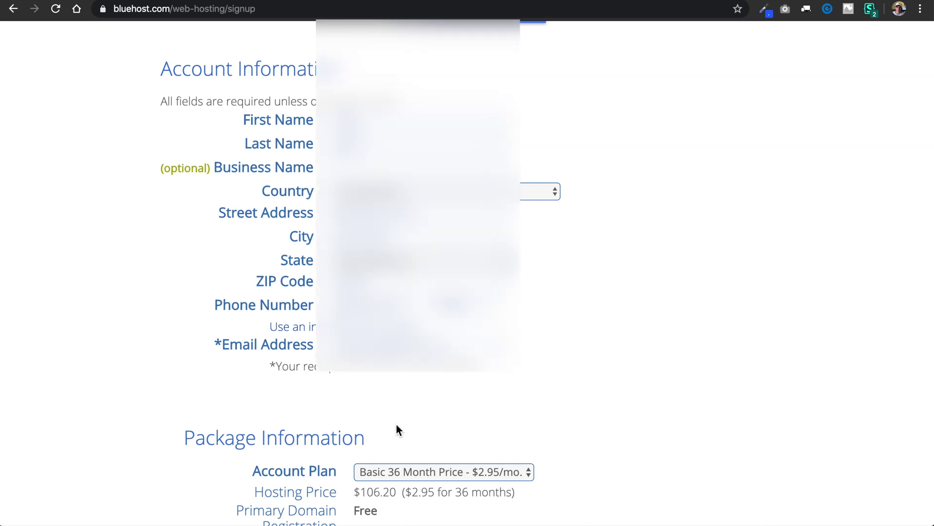
Step: Change the account plan to Basic 12 Month, making hosting $59.40
scroll(396, 425, down, 6)
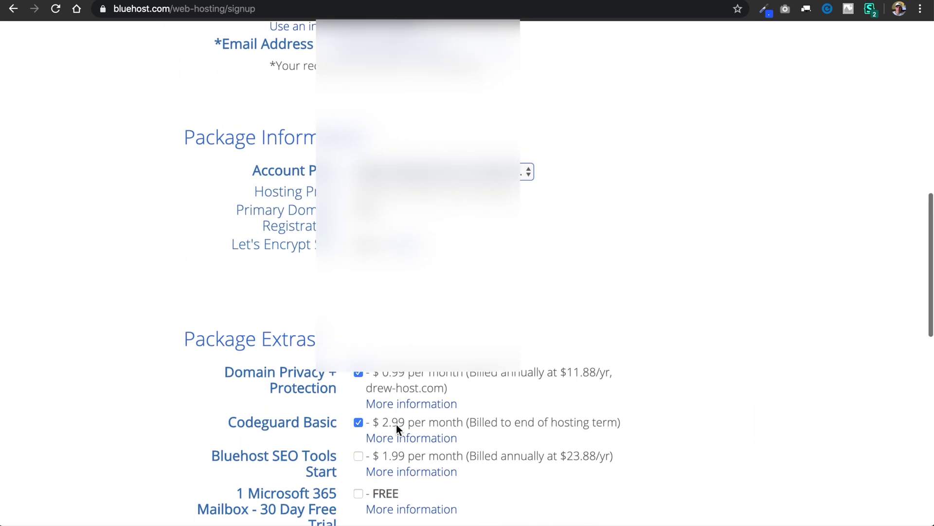
scroll(396, 424, down, 2)
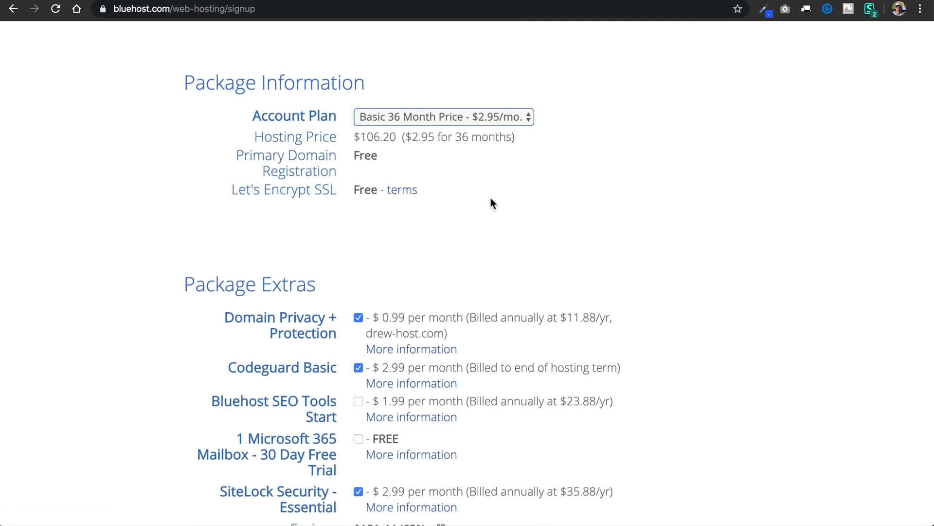
click(516, 118)
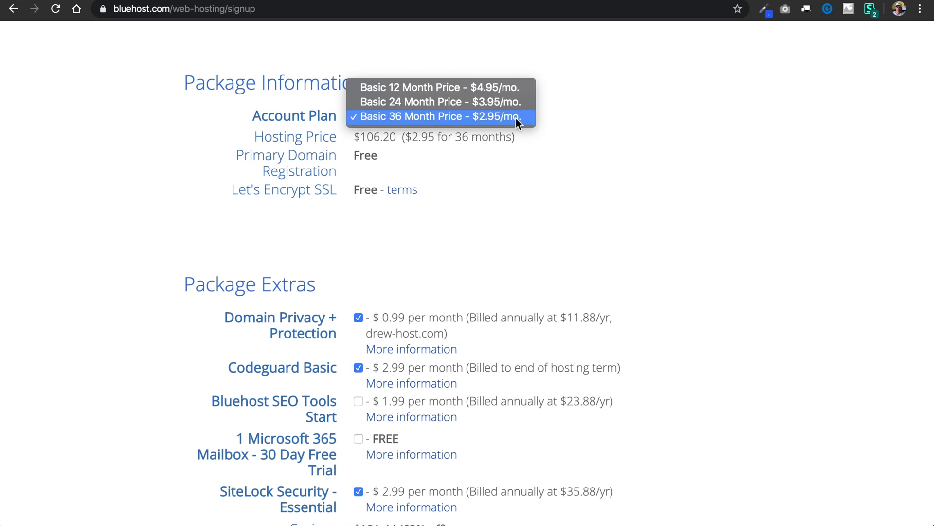
click(520, 88)
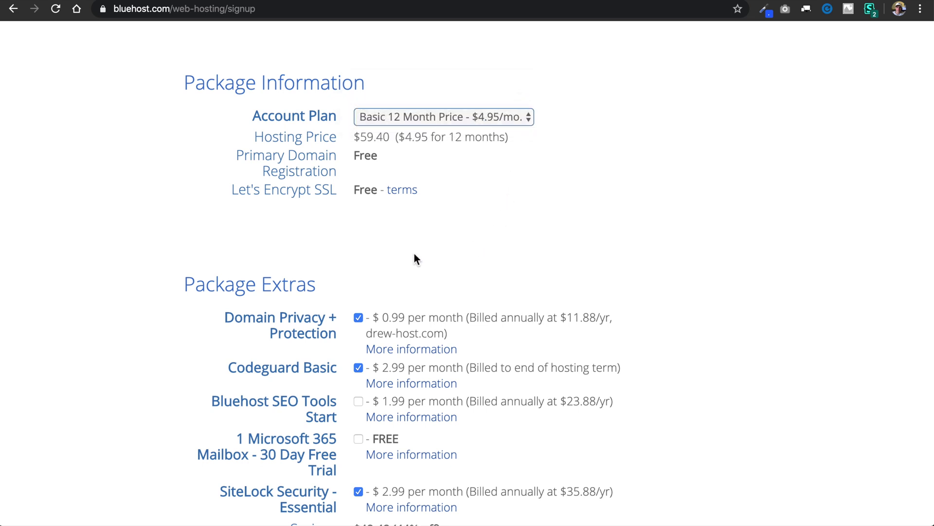
scroll(445, 262, down, 4)
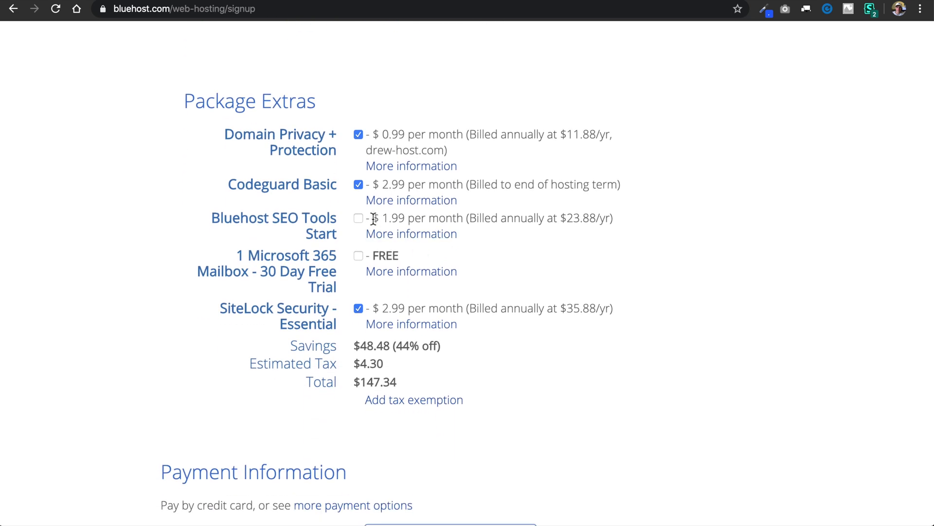
Step: Uncheck Codeguard Basic and SiteLock, keeping Domain Privacy + Protection for a $71.28 total
click(358, 185)
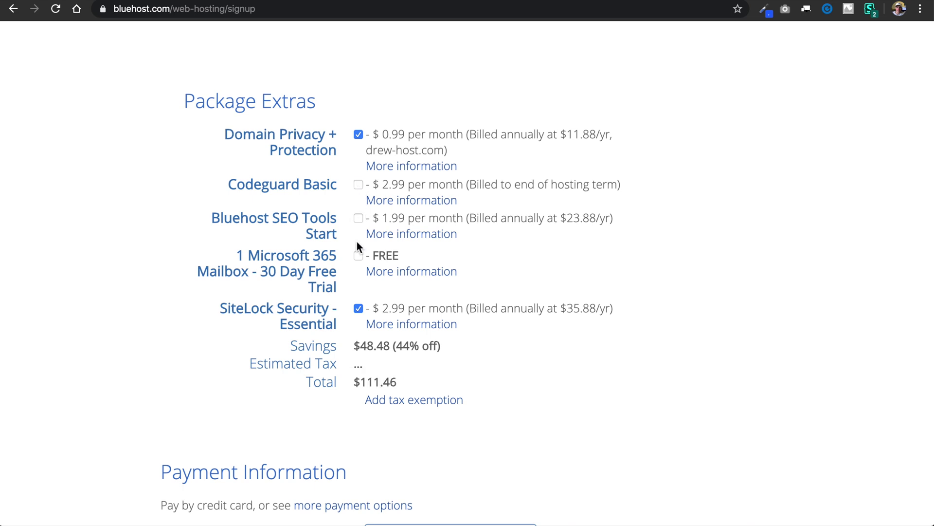
click(358, 309)
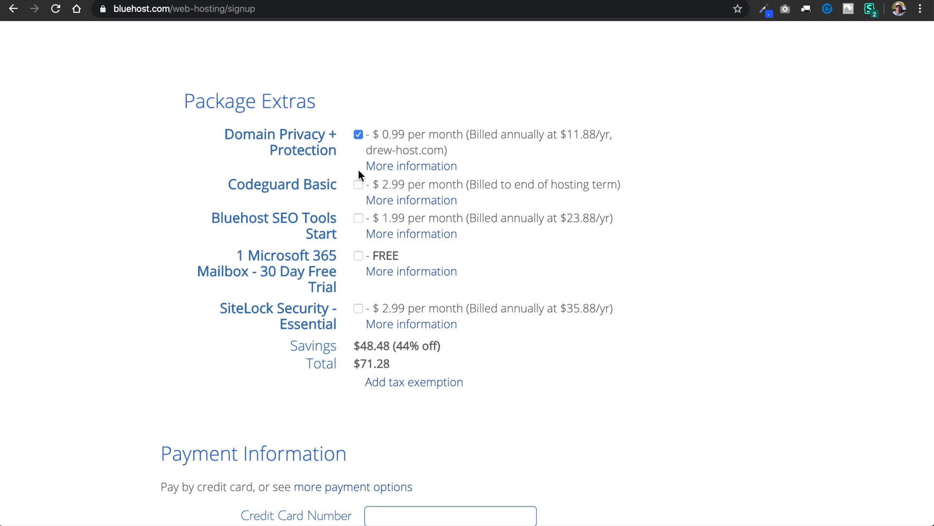
click(363, 136)
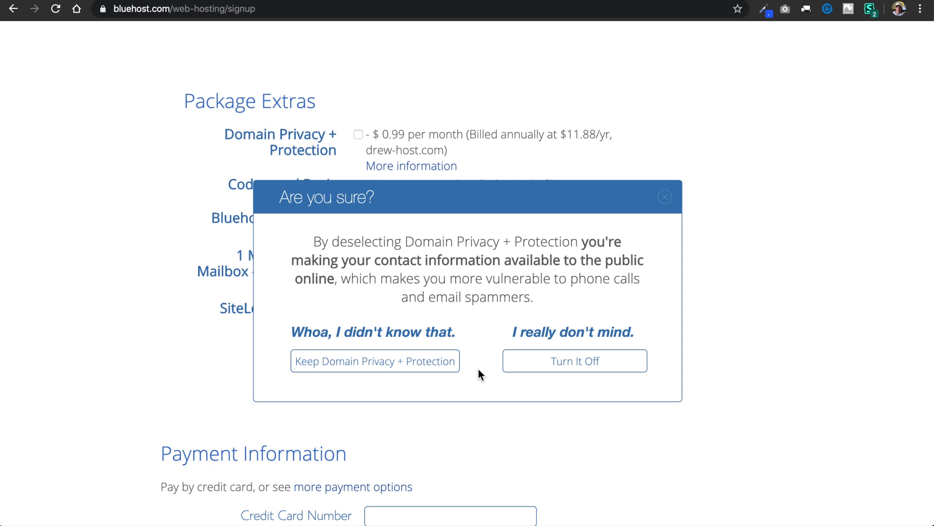
click(538, 367)
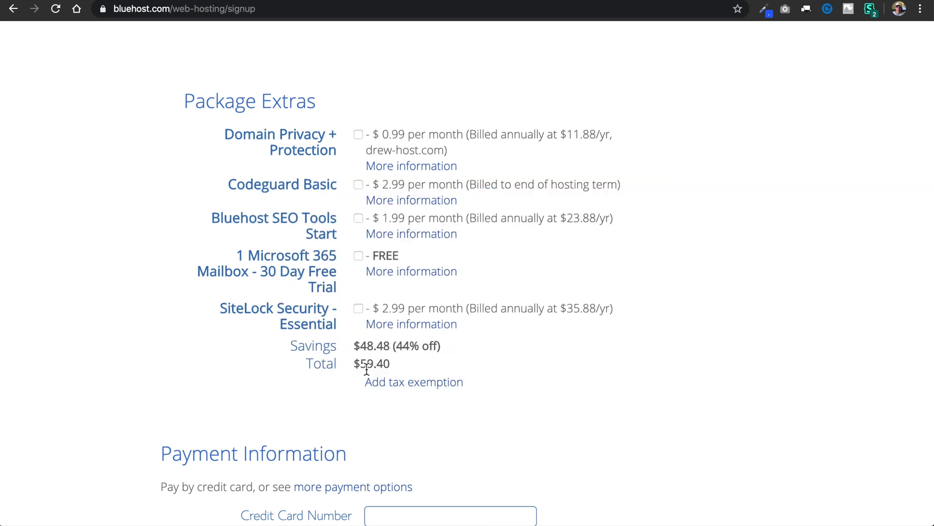
click(359, 136)
scroll(432, 453, down, 7)
Step: Enter the credit card details, accept the terms, and submit the order
scroll(432, 455, down, 1)
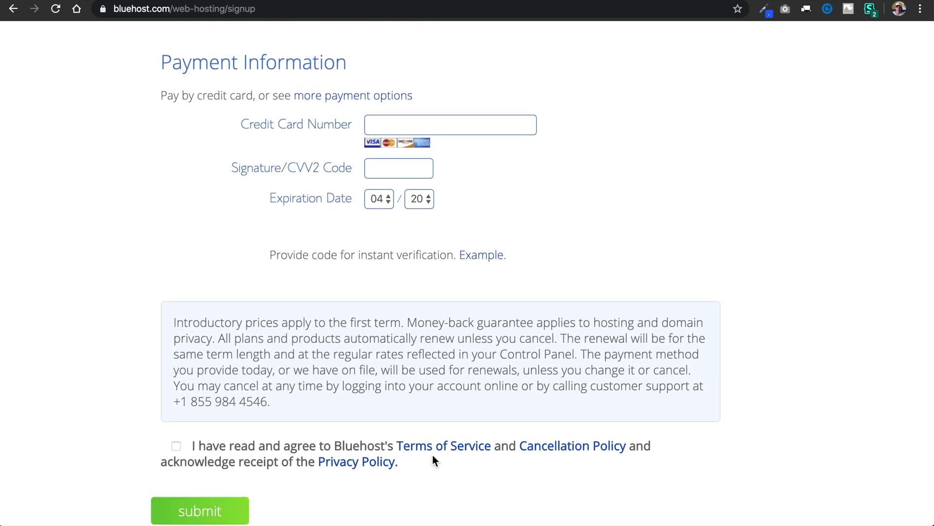
click(427, 125)
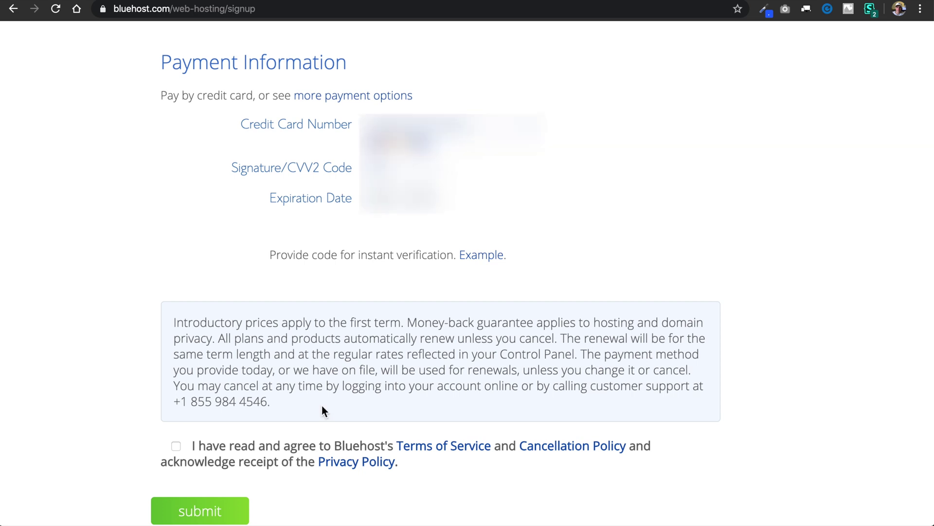
click(176, 447)
click(231, 518)
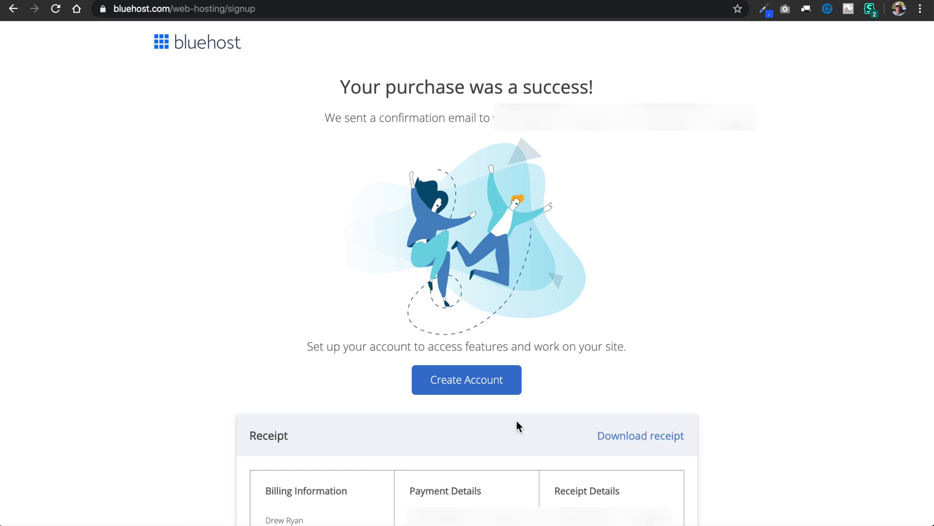
Step: Create the hosting account with a new password, accepting the privacy policy and terms
click(473, 385)
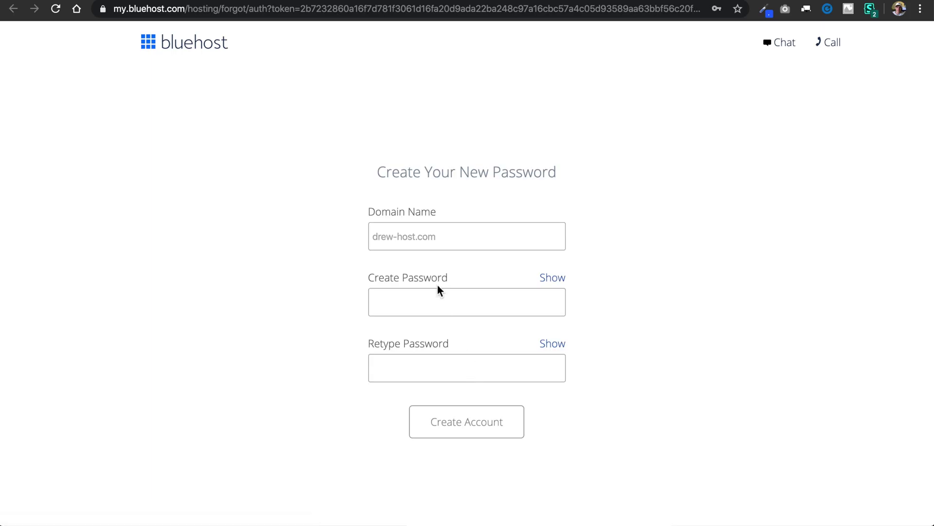
click(440, 304)
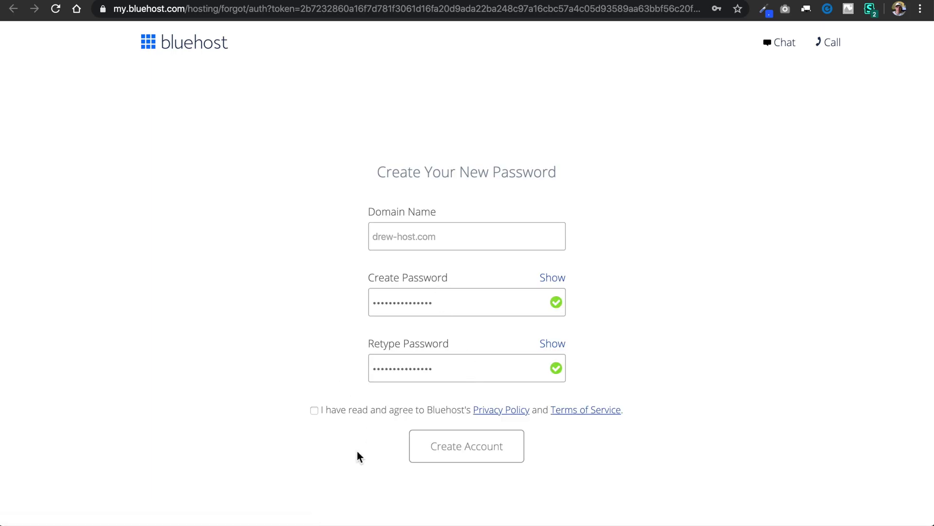
click(315, 410)
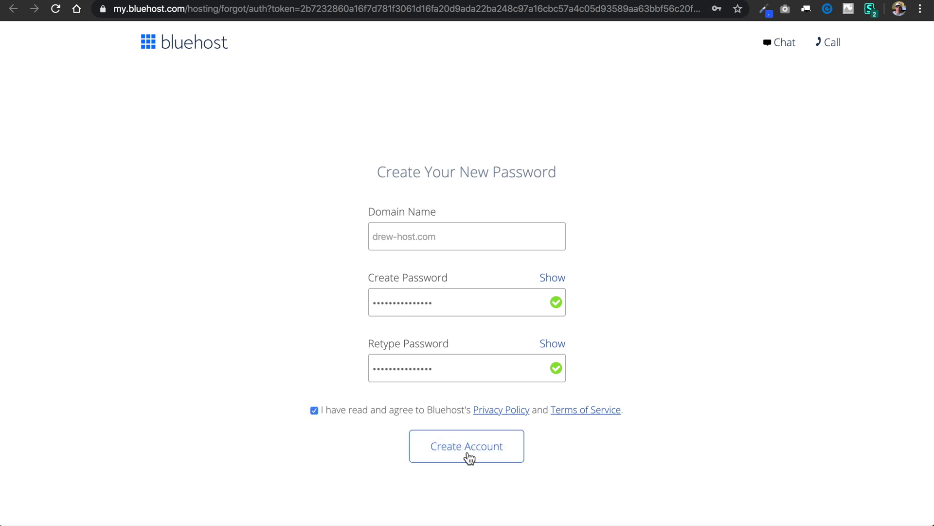
click(469, 454)
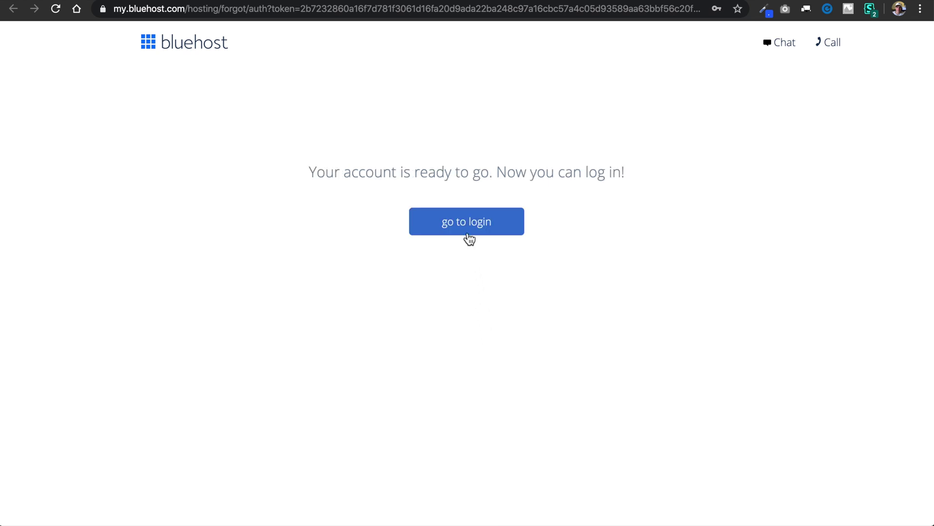
Step: Log in to the new account and save the password in the browser
click(469, 233)
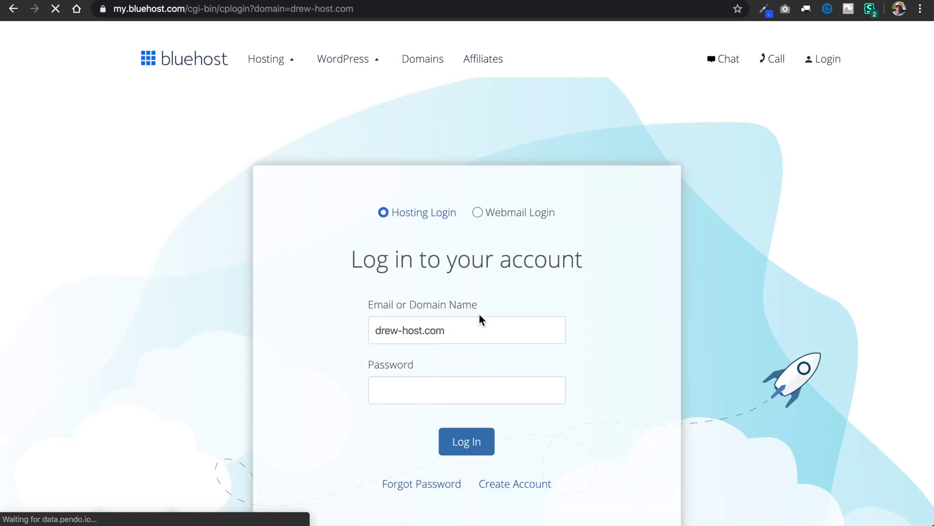
scroll(481, 316, down, 3)
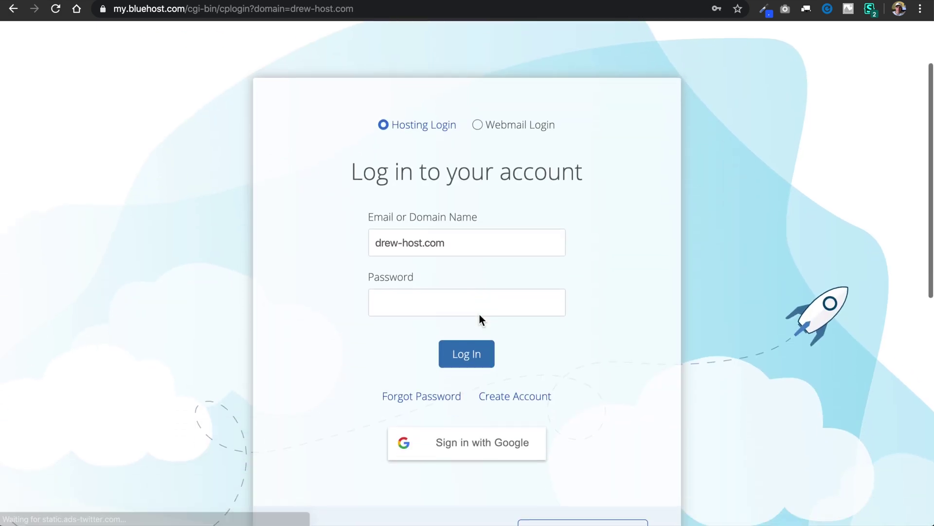
click(490, 362)
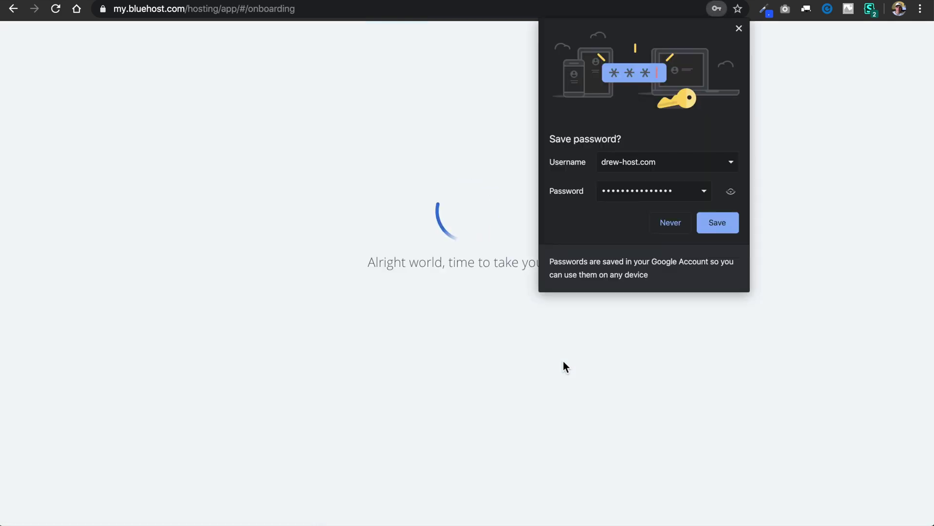
click(716, 227)
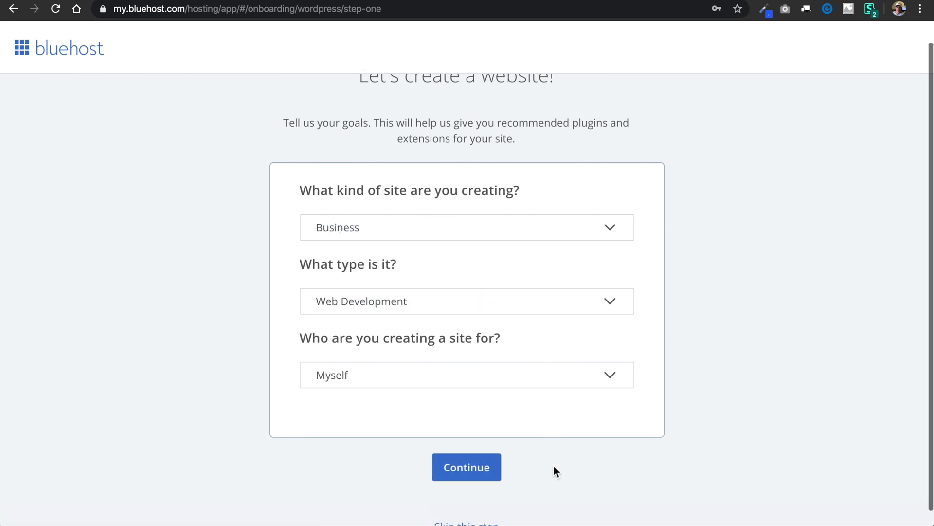
Step: Skip the site goals, site details and theme steps to finish onboarding
scroll(553, 469, down, 2)
click(469, 509)
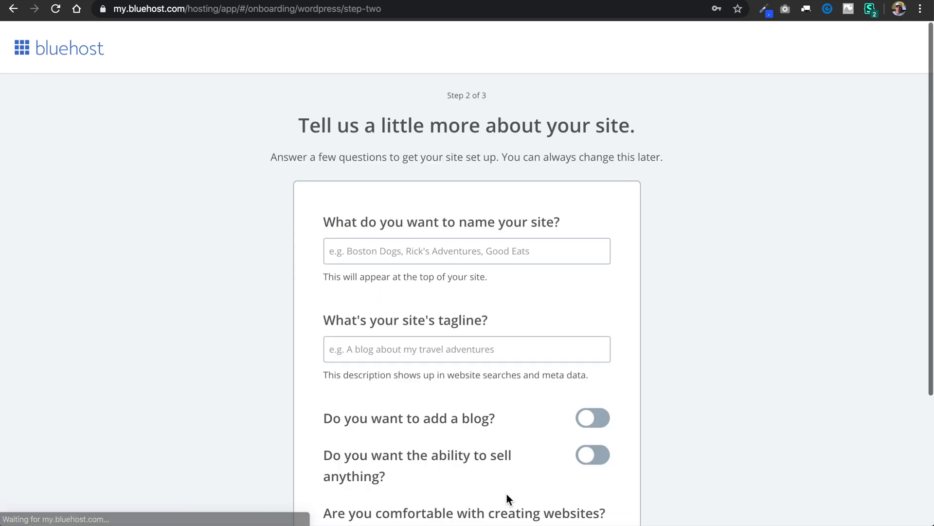
scroll(668, 297, down, 4)
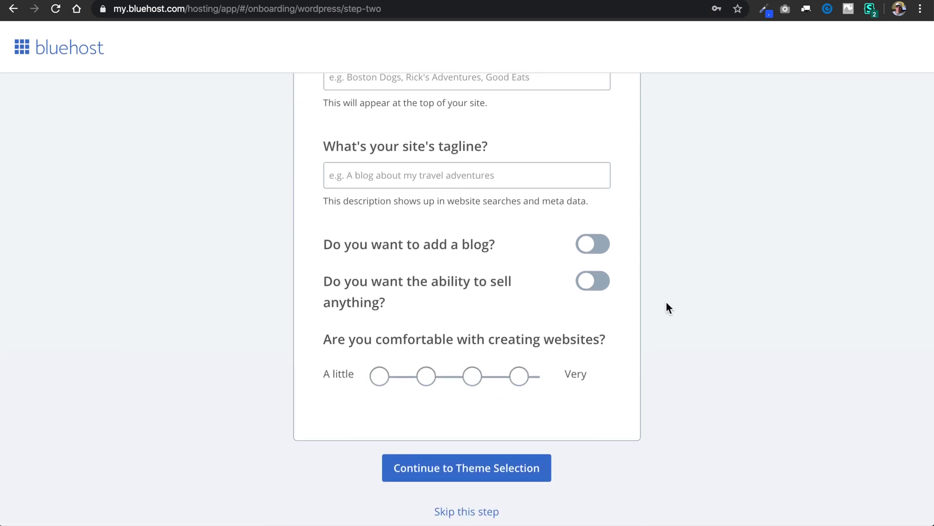
click(479, 512)
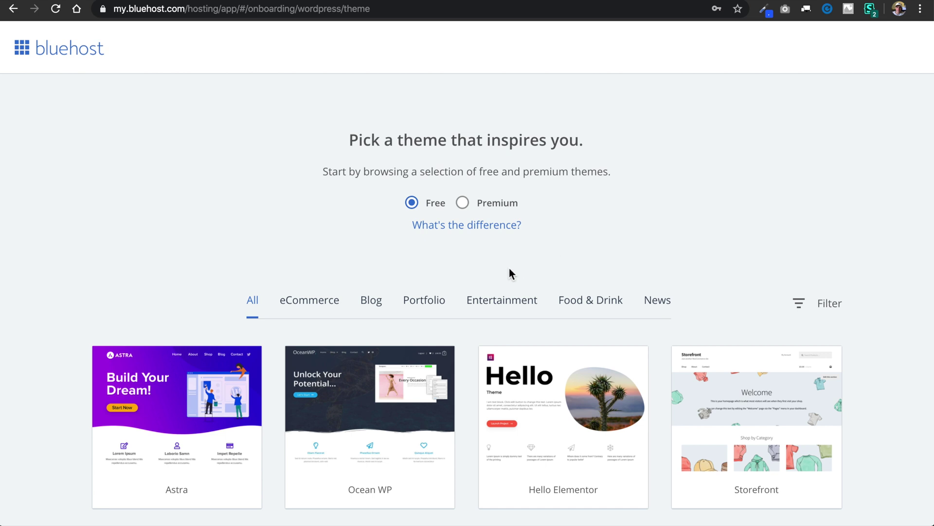
scroll(497, 272, down, 8)
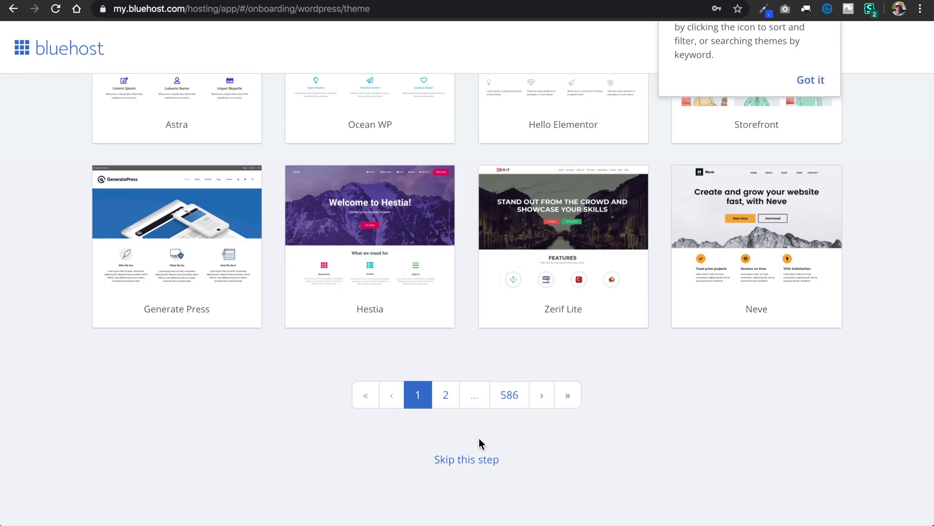
click(470, 459)
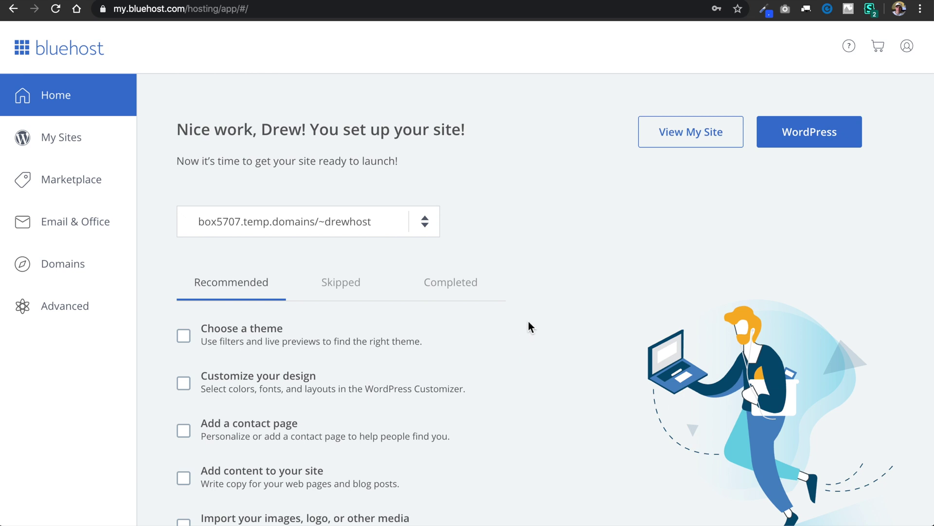
Step: Preview the Coming Soon site, return to the dashboard, and bring up the Gmail WHOIS email
click(702, 149)
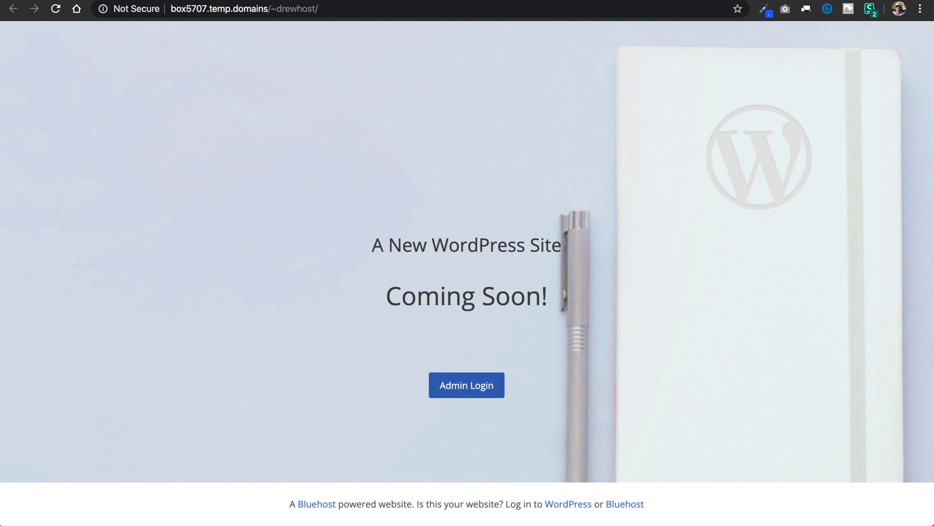
key(super+w)
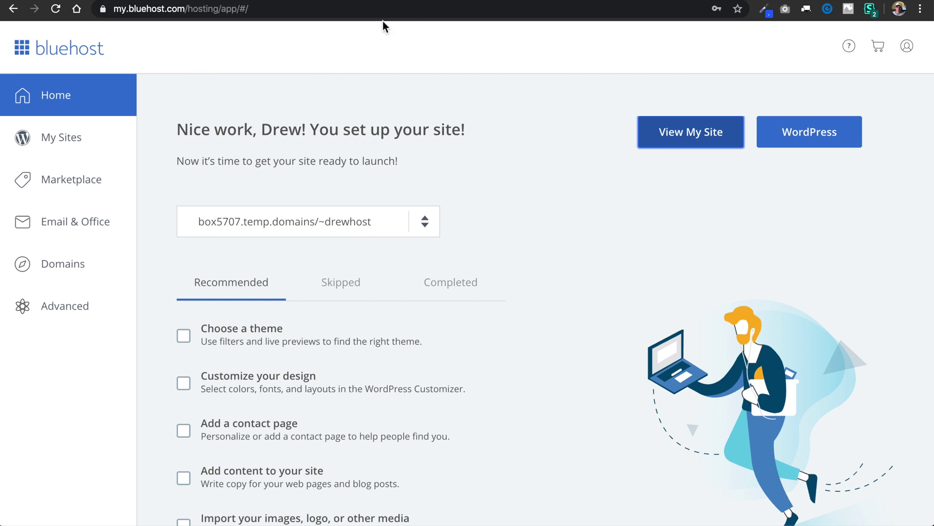
key(ctrl+Tab)
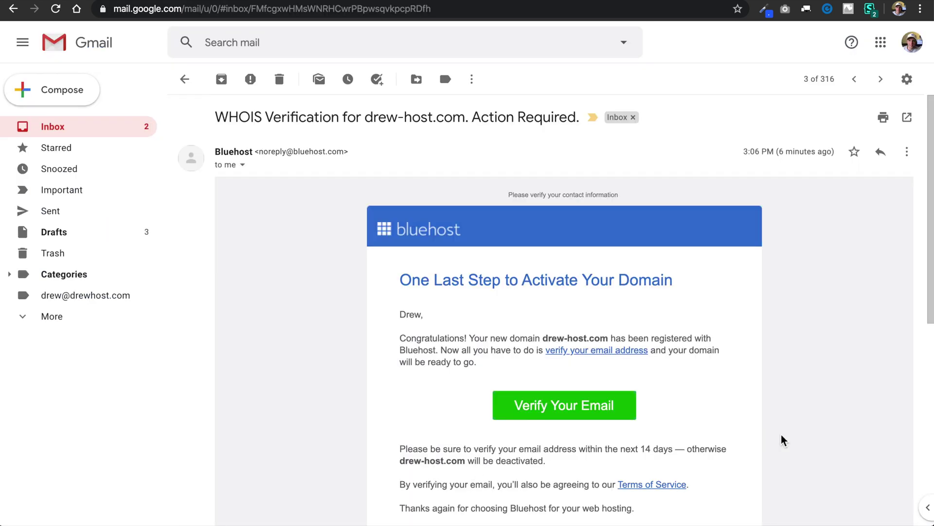
Step: Verify the contact email for drew-host.com from the WHOIS verification message
scroll(783, 440, down, 3)
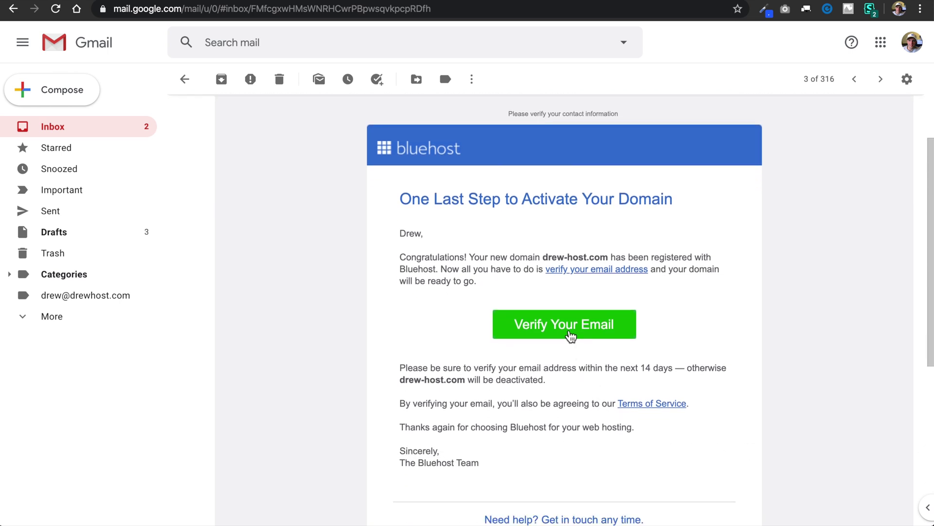
click(570, 335)
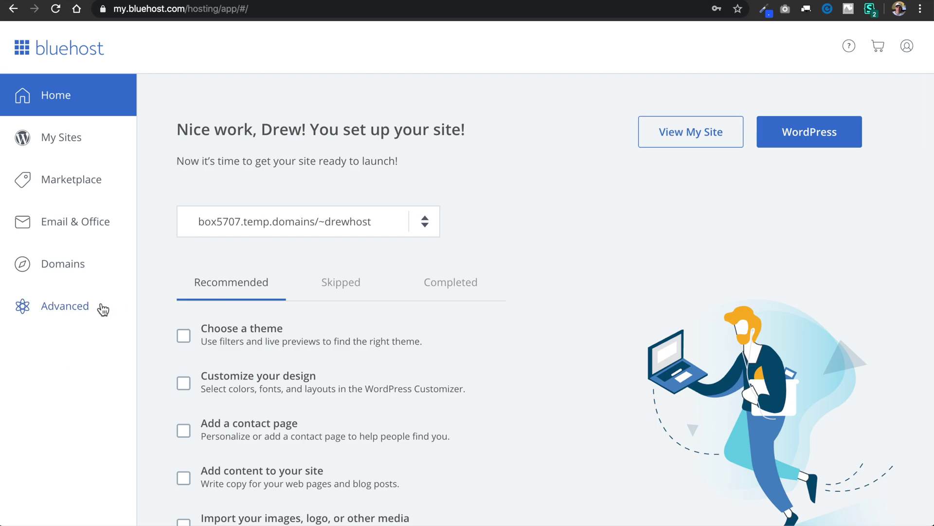
Step: Delete the drewhost_WPME5 database under Advanced > MySQL Databases, then return to Advanced
click(77, 309)
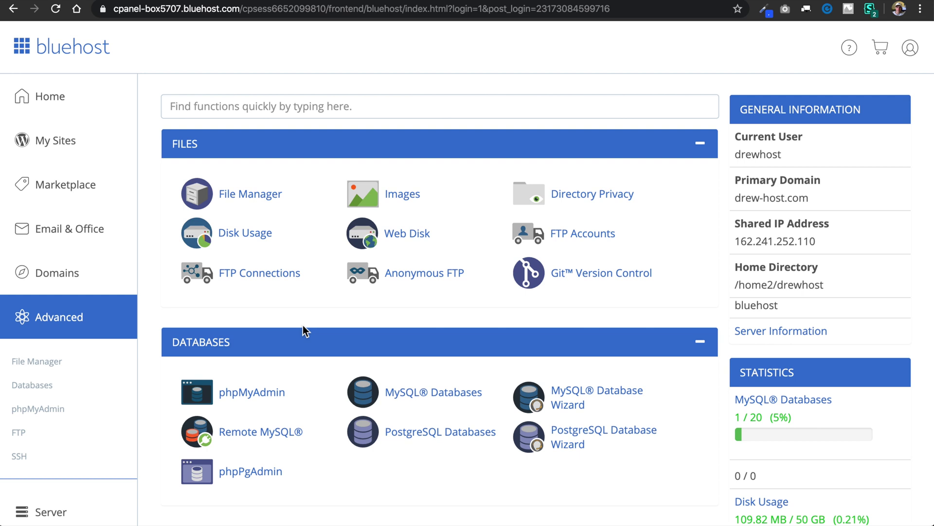
click(426, 399)
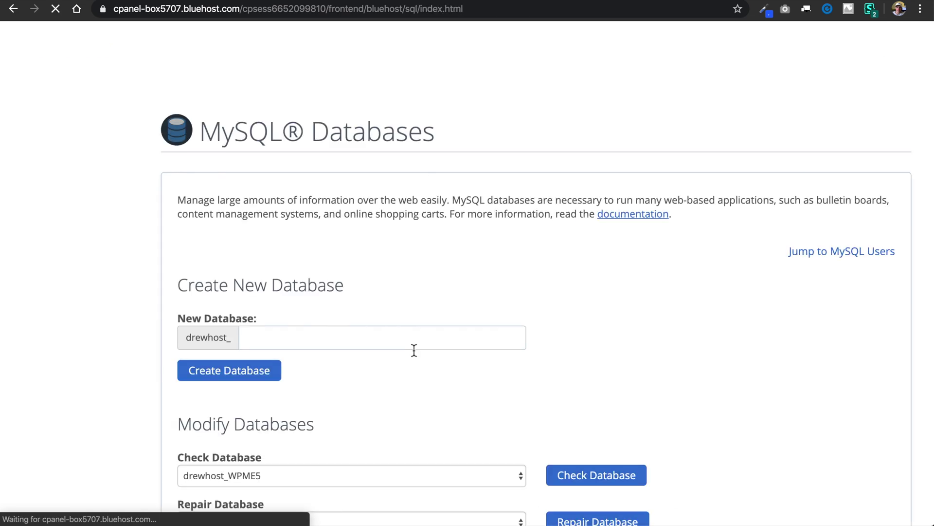
scroll(414, 350, down, 5)
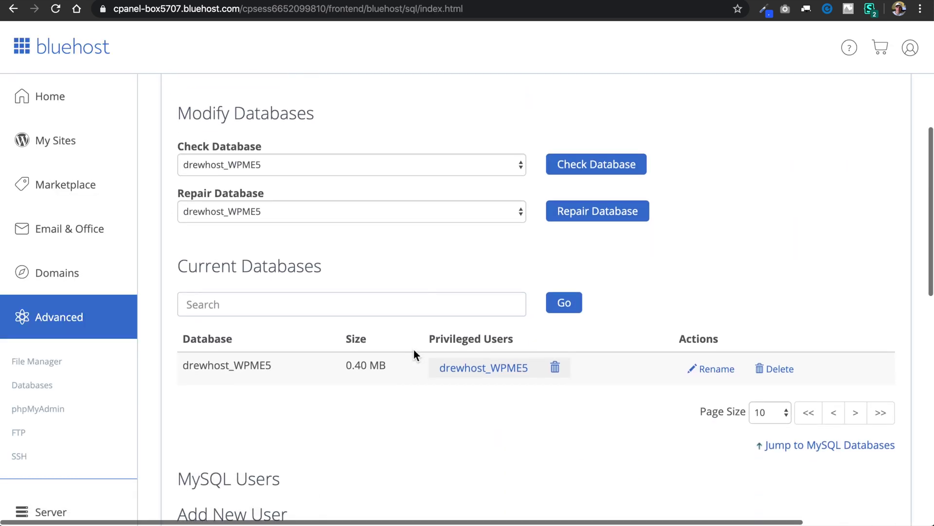
click(770, 374)
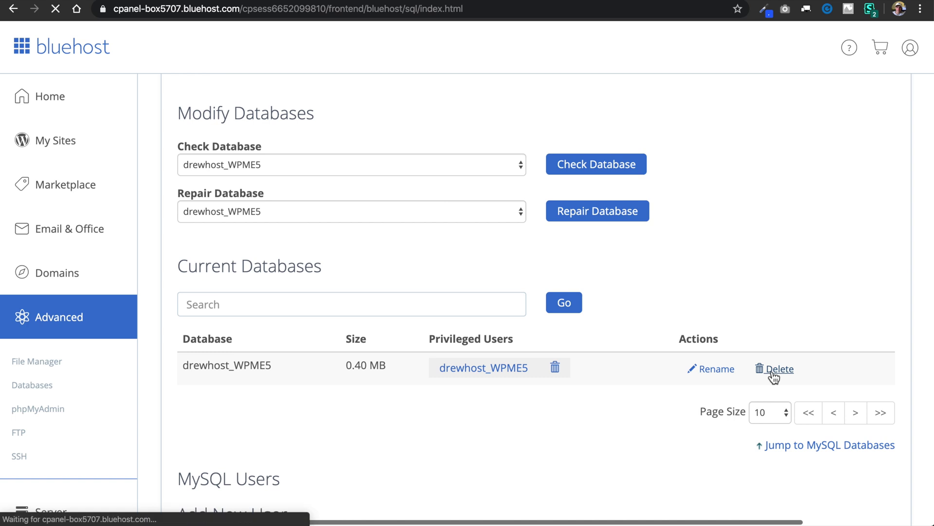
click(230, 230)
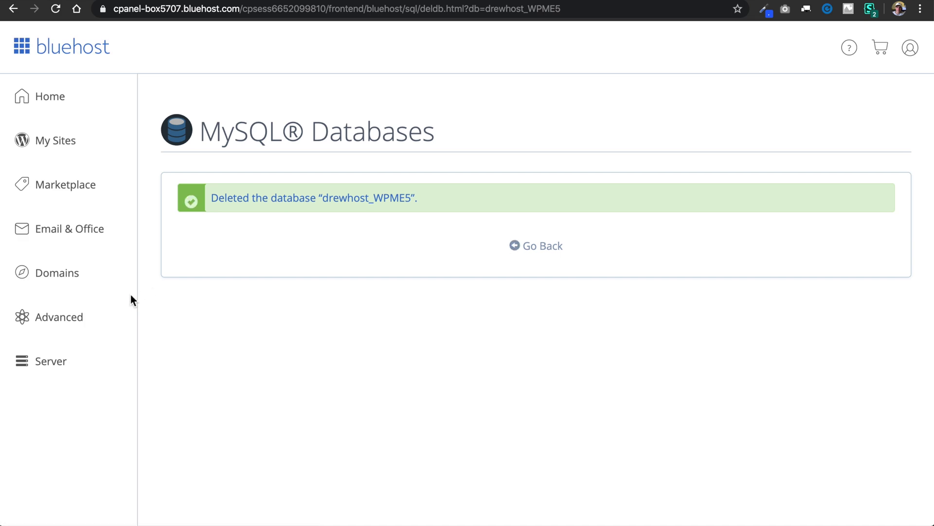
click(68, 316)
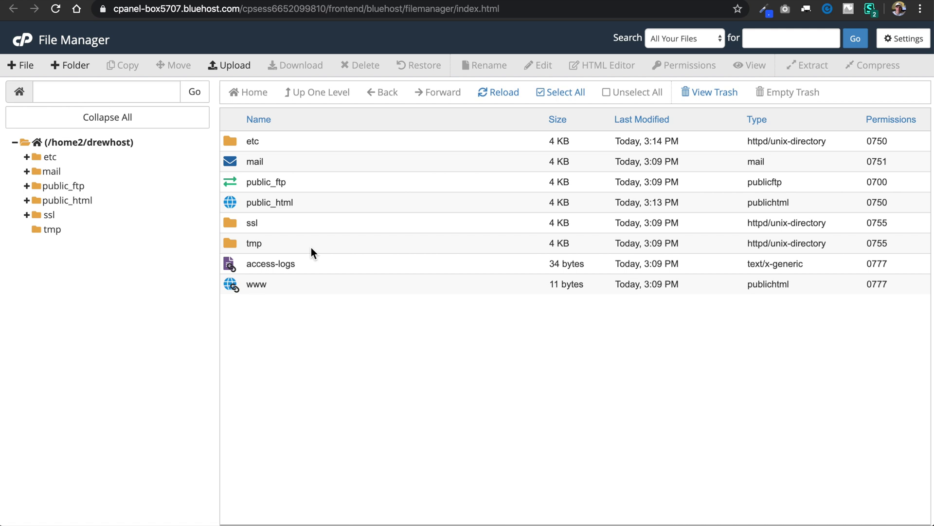
Step: Open public_html, select all its WordPress files and folders, and delete them permanently, skipping the trash
click(330, 201)
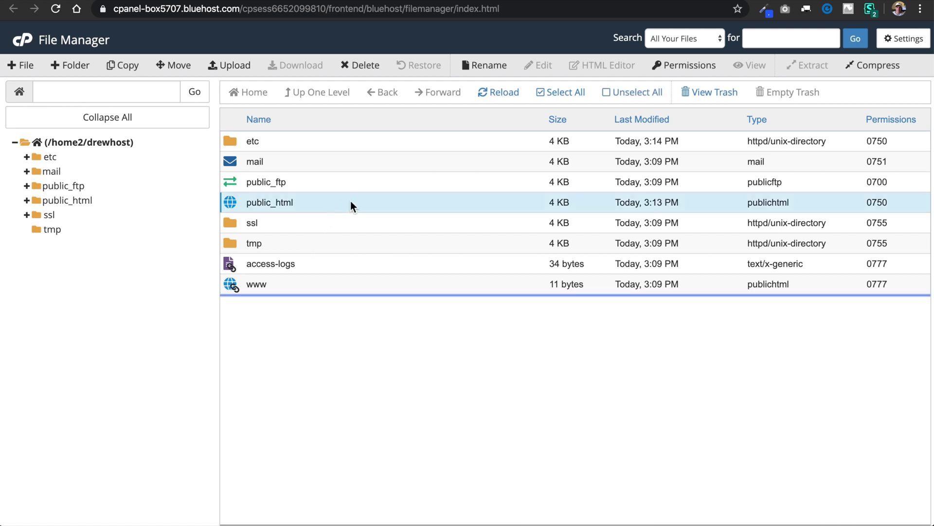
double_click(350, 201)
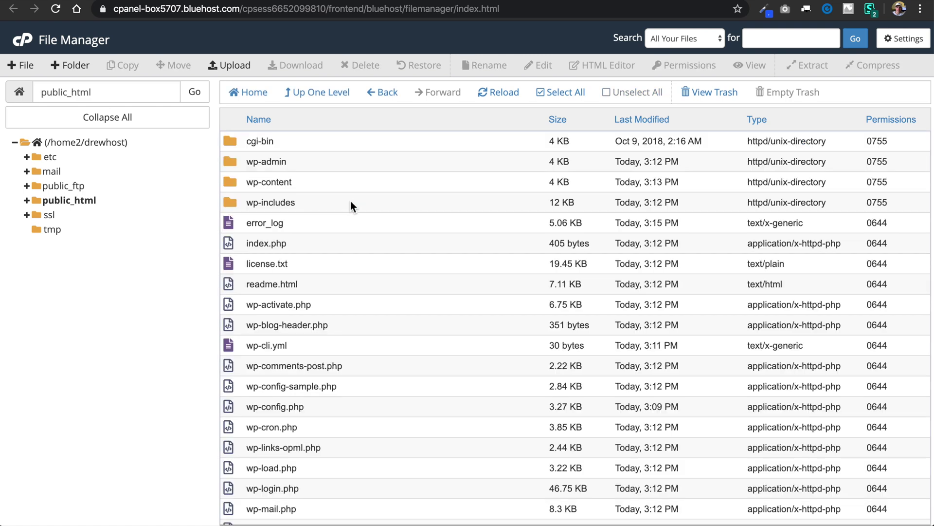
click(546, 94)
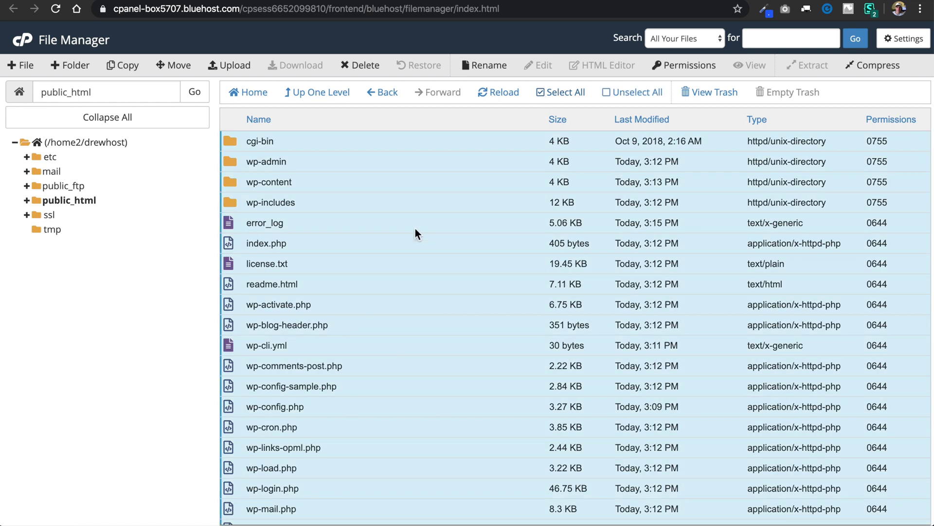
scroll(416, 228, down, 3)
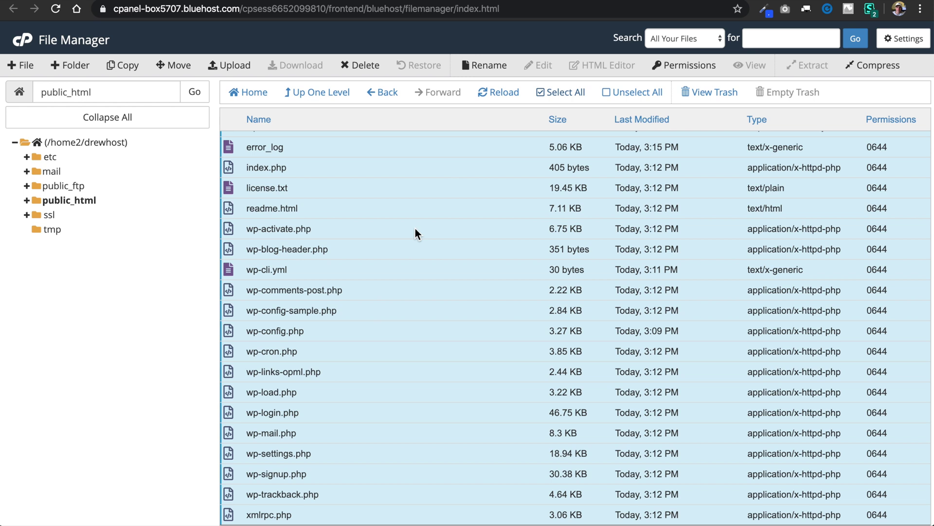
scroll(330, 219, up, 3)
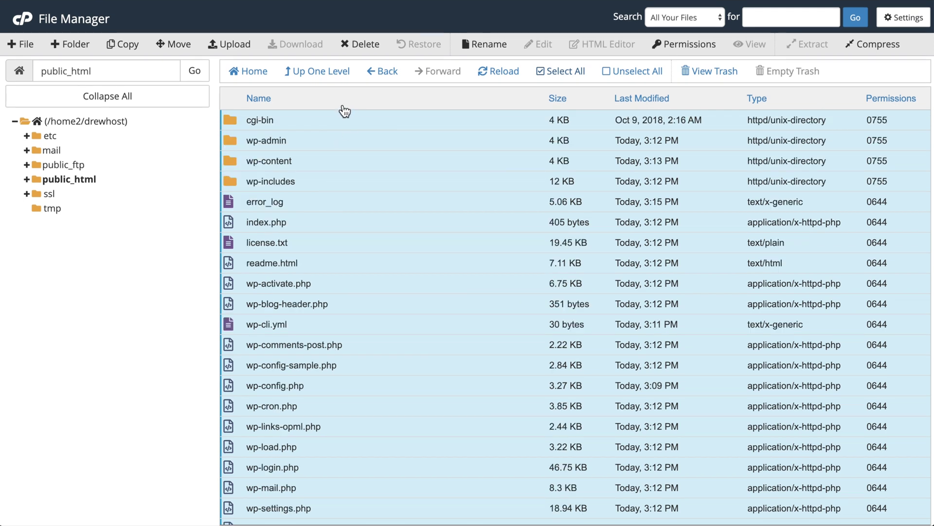
click(347, 45)
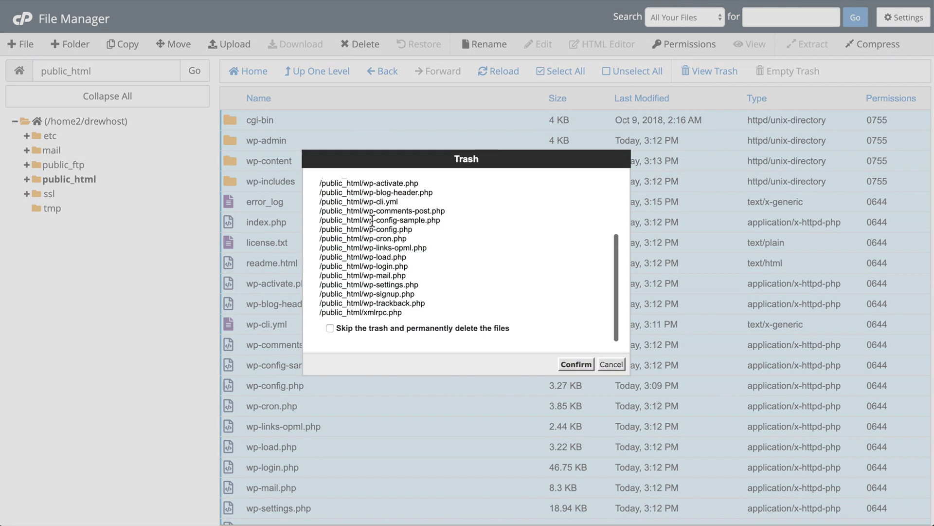
click(379, 328)
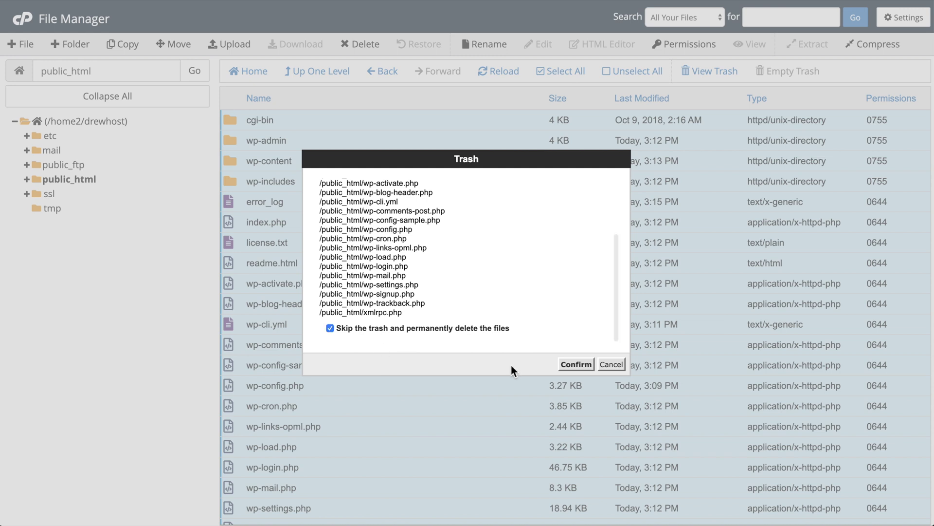
click(570, 365)
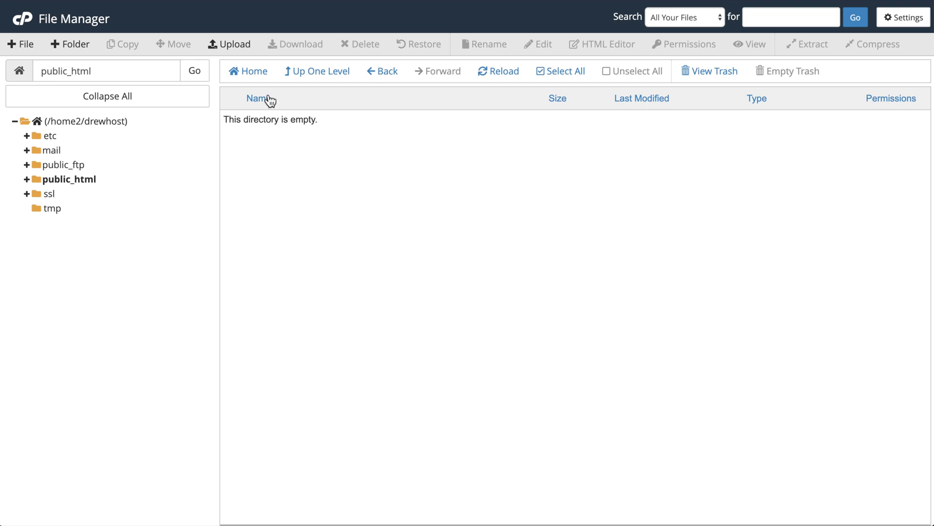
Step: Compress the ten Agency Theme files and folders into Archive.zip and upload it to public_html
click(234, 48)
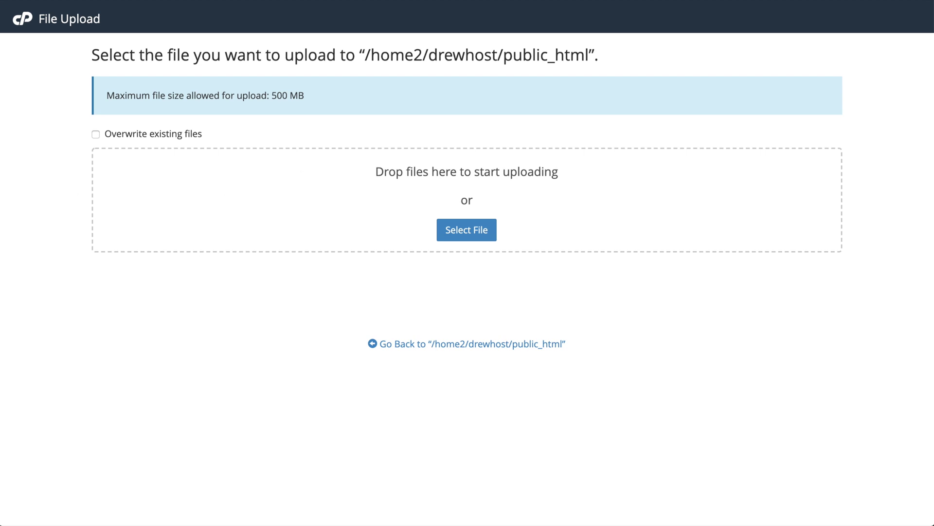
drag(0, 113, 272, 113)
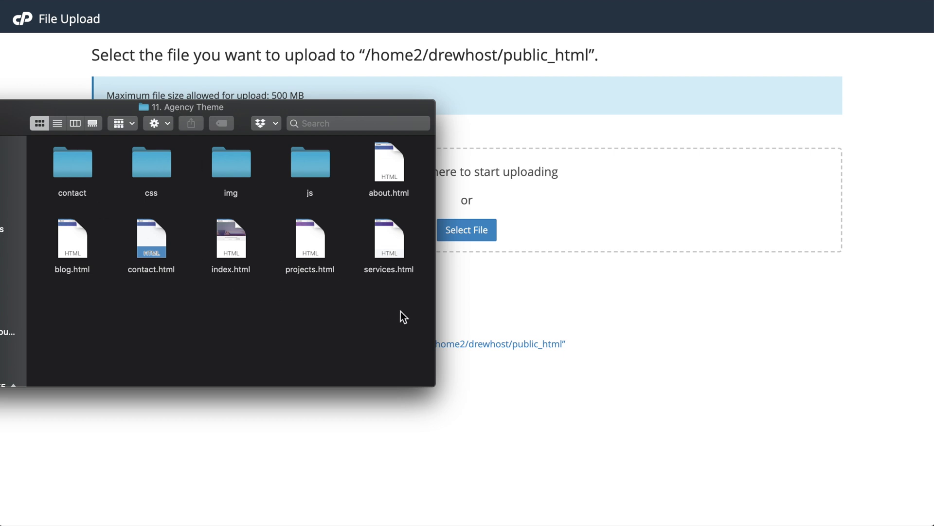
drag(403, 302, 77, 160)
right_click(381, 177)
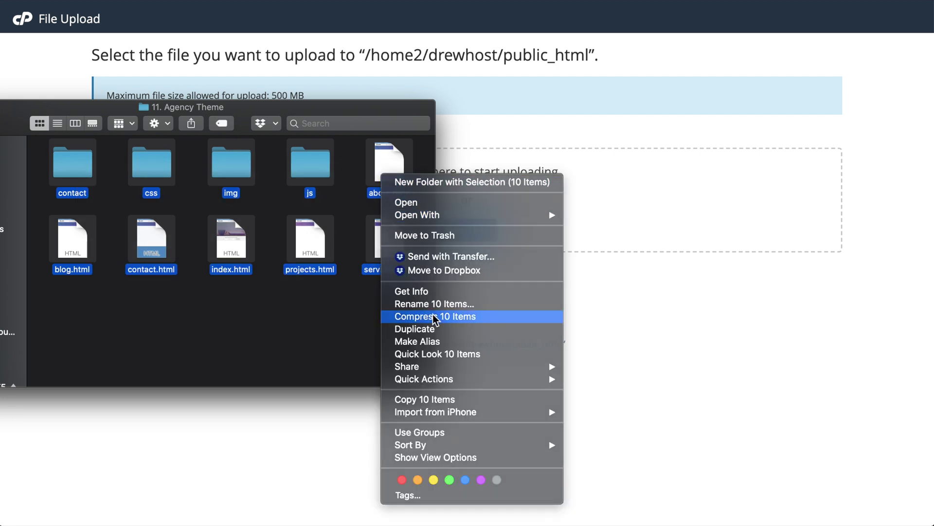
click(424, 316)
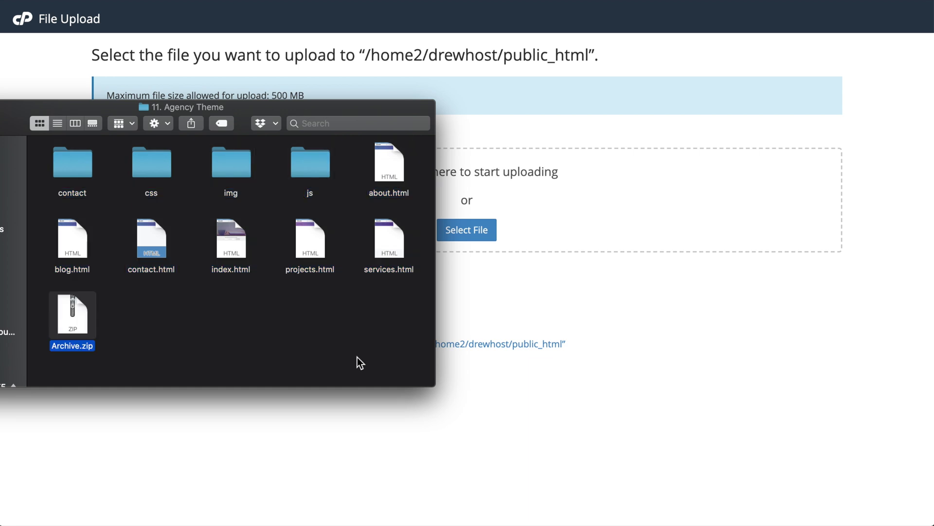
drag(73, 315, 492, 214)
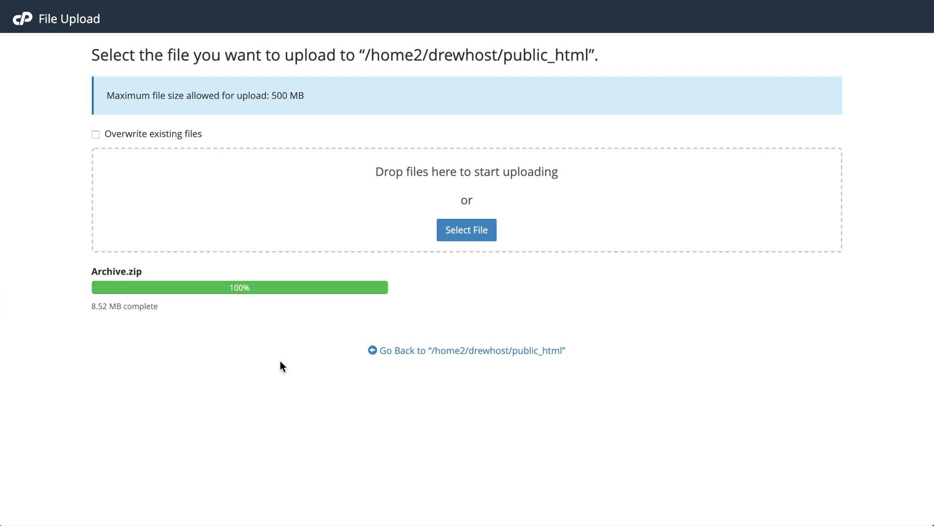
Step: Extract Archive.zip into /public_html
click(458, 353)
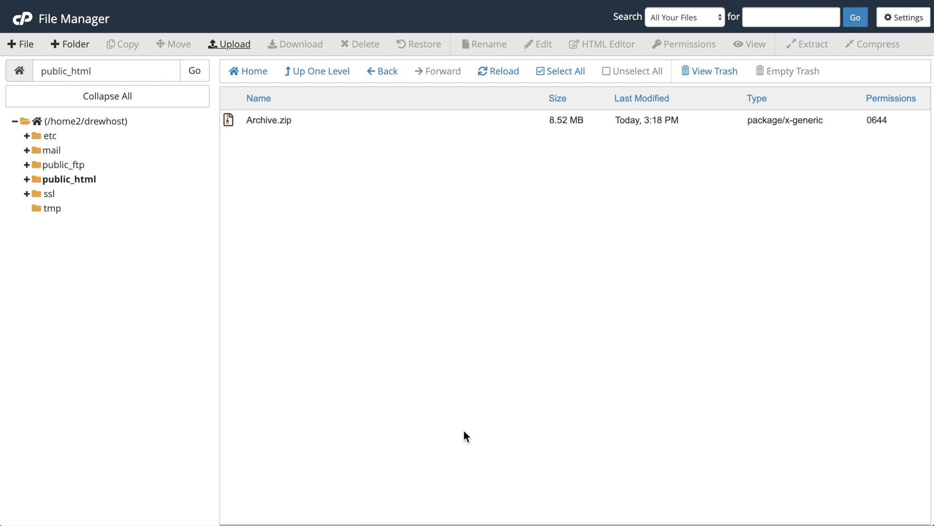
click(480, 122)
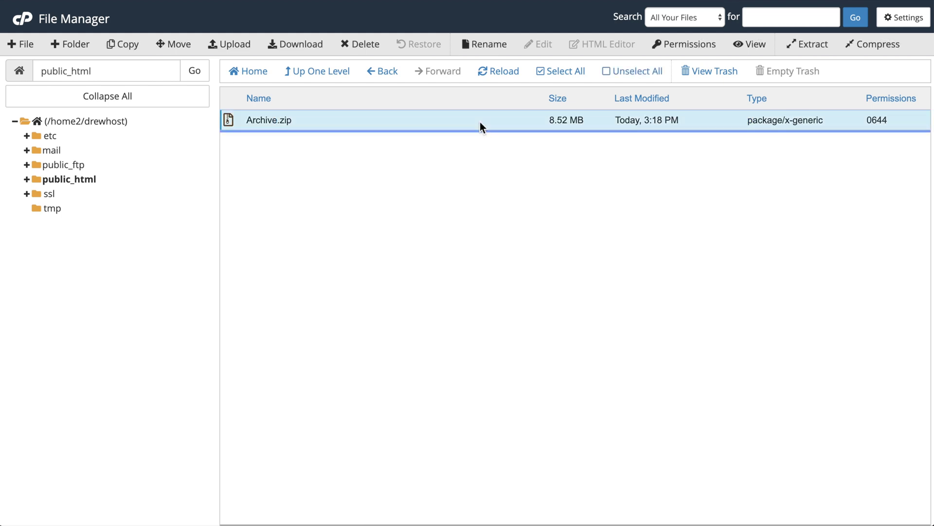
click(804, 44)
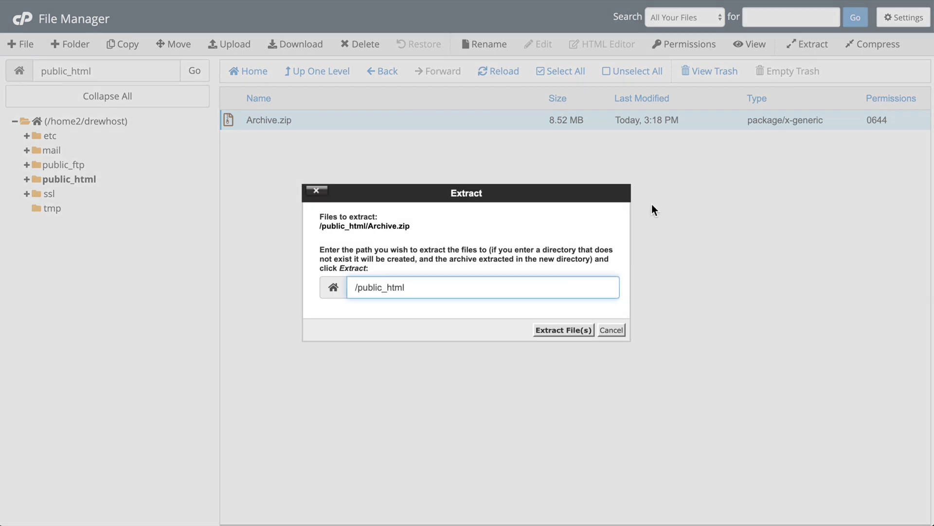
click(574, 331)
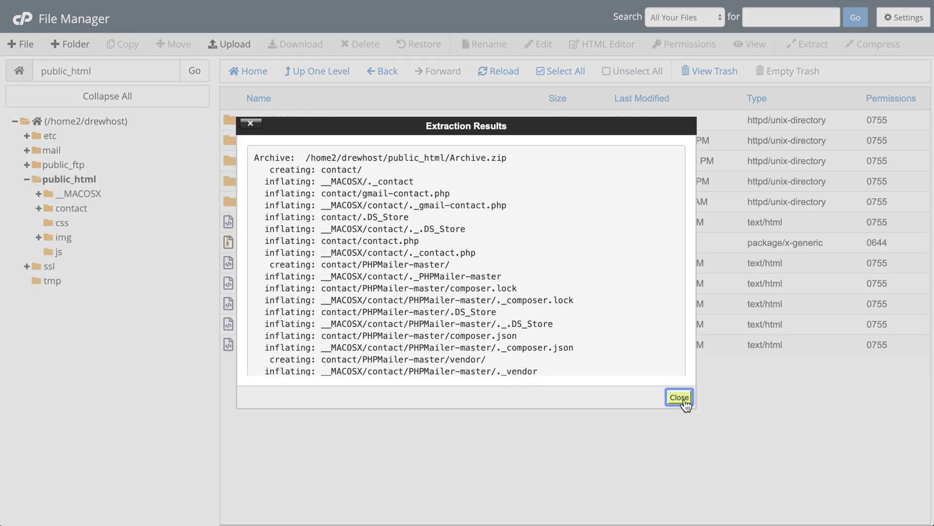
click(680, 397)
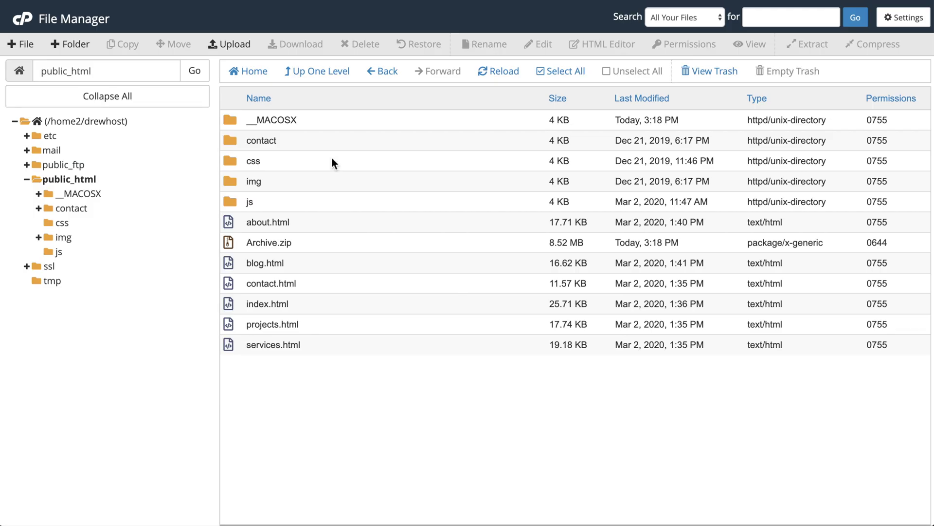
Step: Permanently delete the __MACOSX folder and Archive.zip, skipping the trash
click(319, 118)
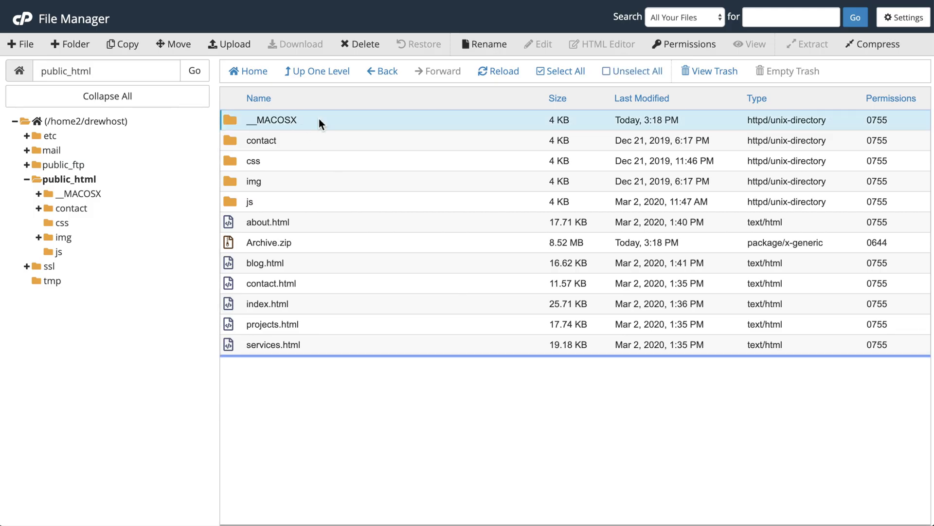
right_click(319, 118)
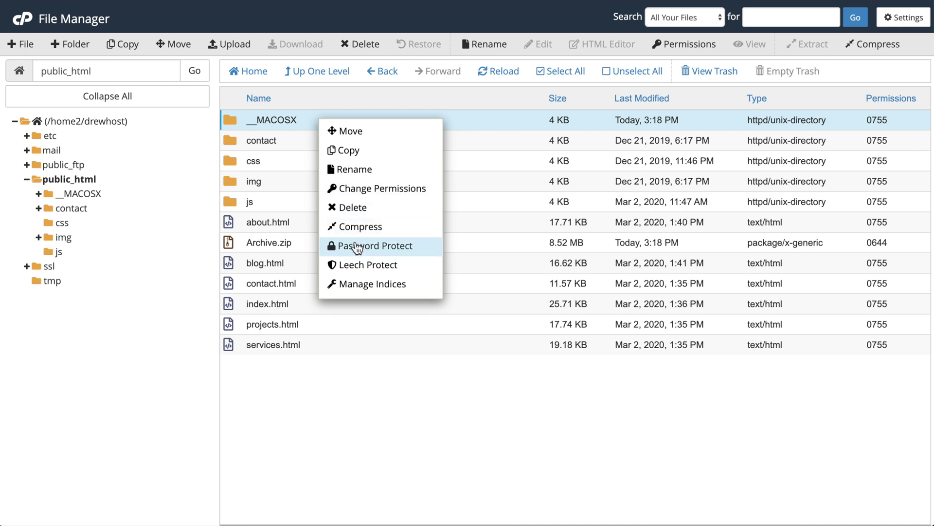
click(373, 211)
click(434, 268)
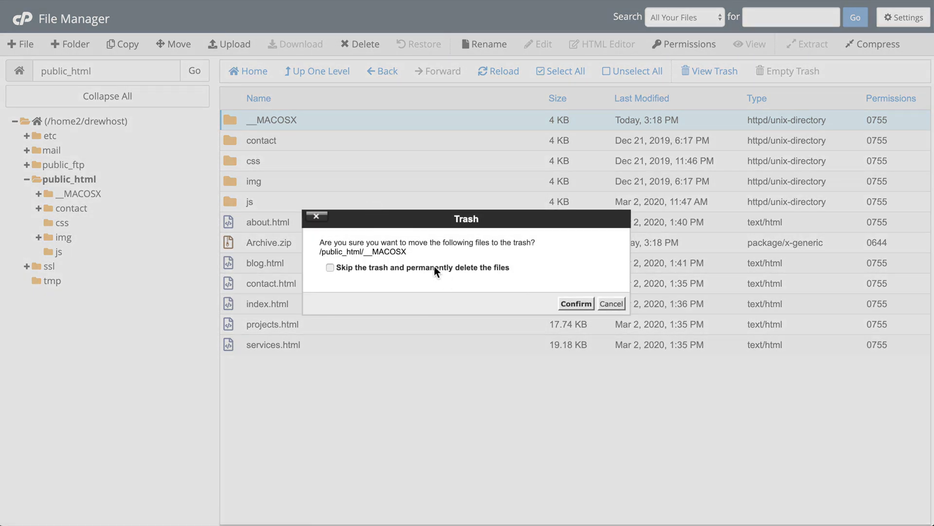
click(565, 307)
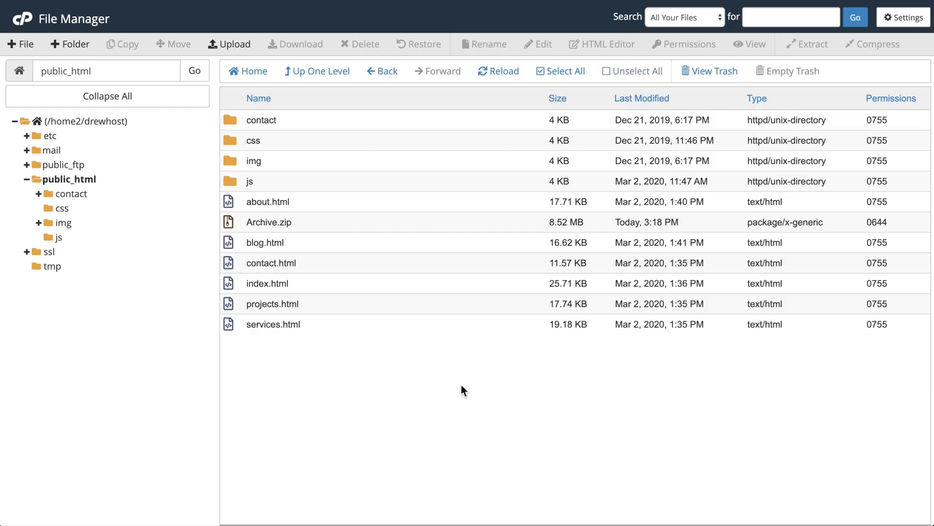
click(426, 220)
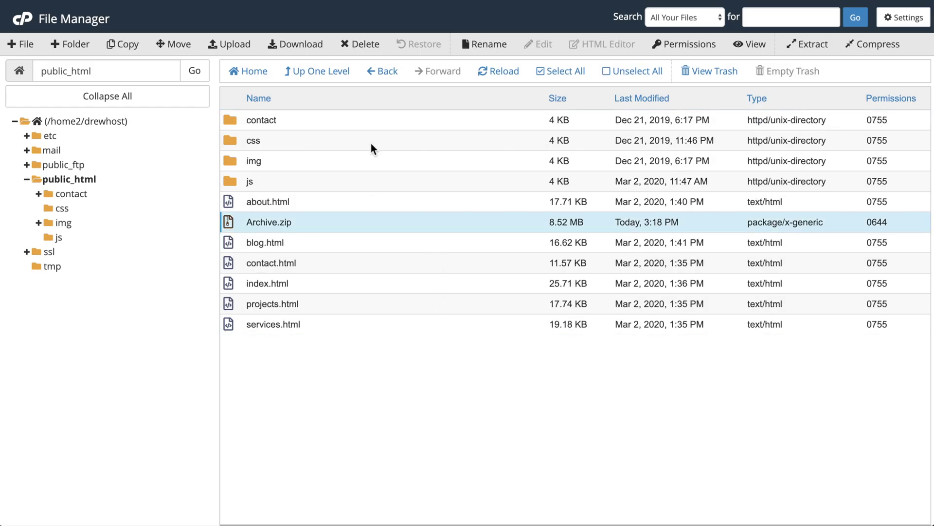
click(369, 45)
click(396, 268)
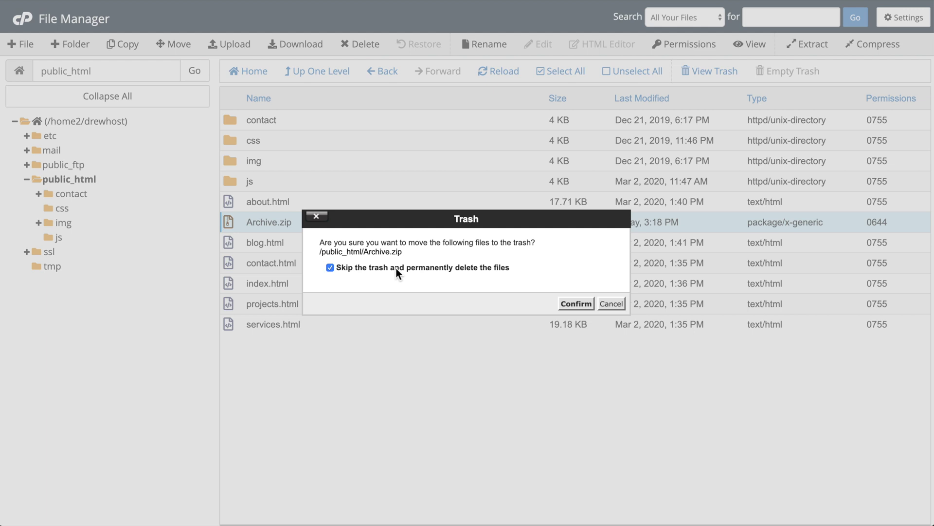
click(573, 304)
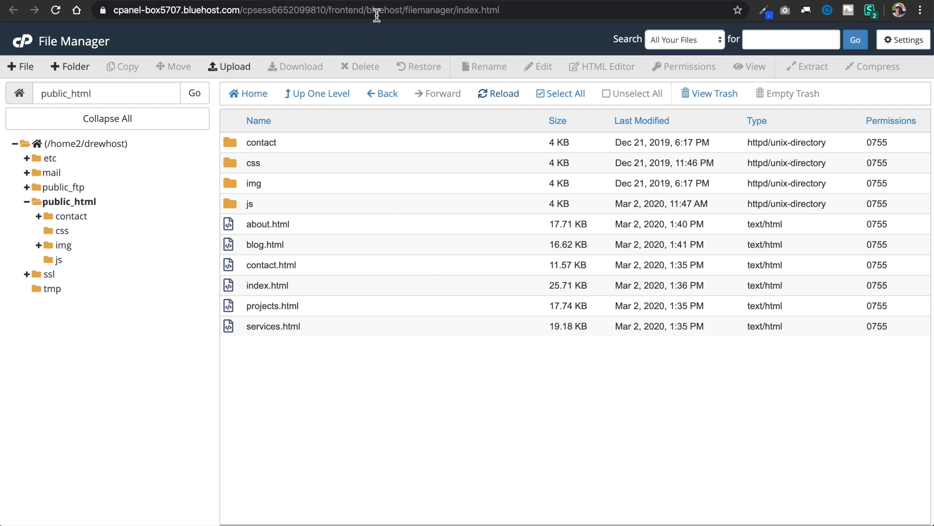
Step: Load drew-host.com, scroll through the live home page, and reload it
click(376, 10)
text(drew-host.com)
key(Return)
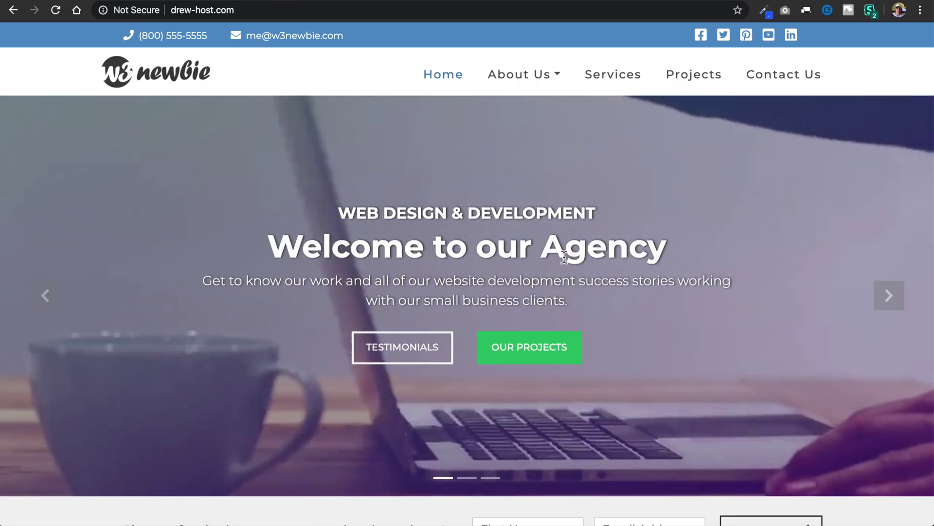
scroll(625, 469, down, 6)
scroll(625, 474, down, 15)
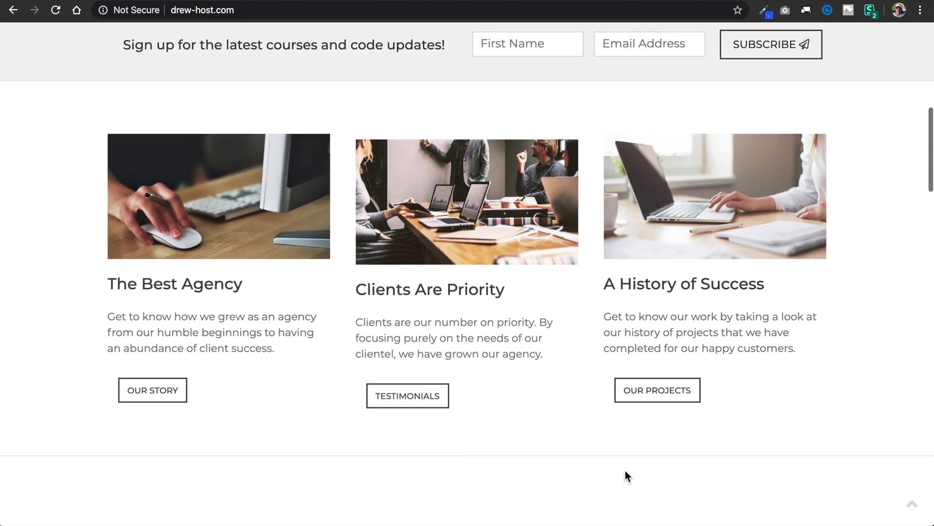
scroll(625, 471, down, 16)
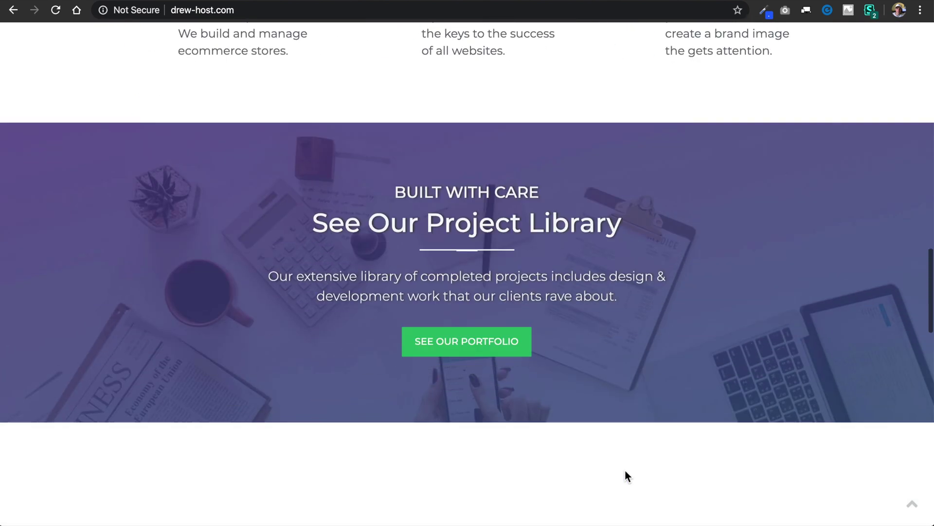
scroll(625, 470, down, 10)
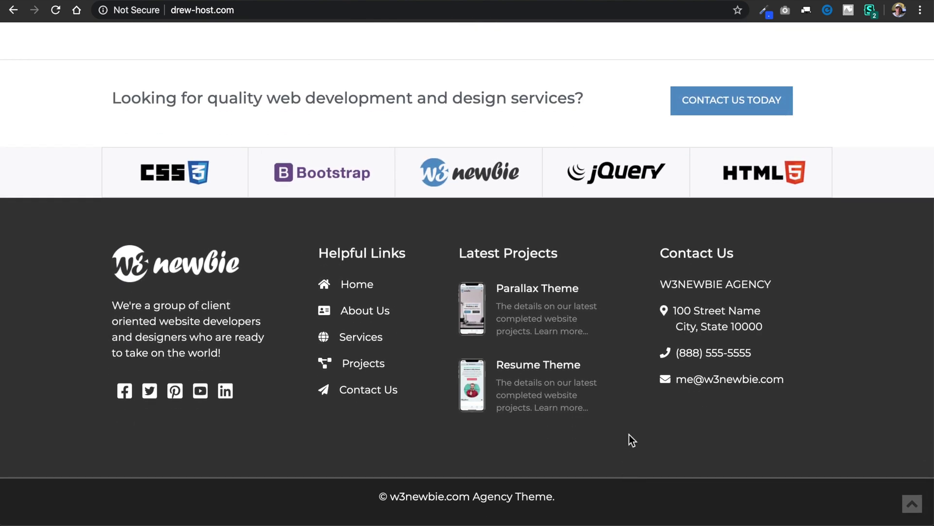
scroll(629, 434, up, 20)
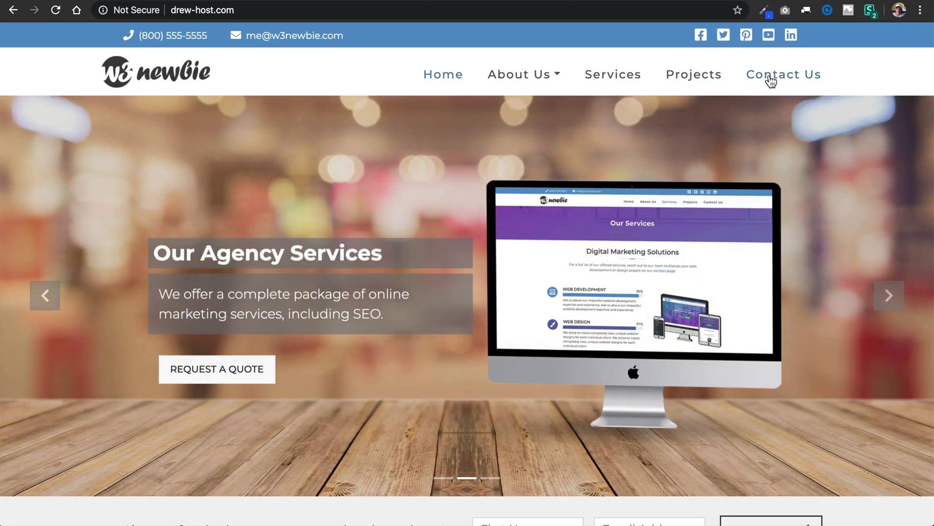
click(771, 77)
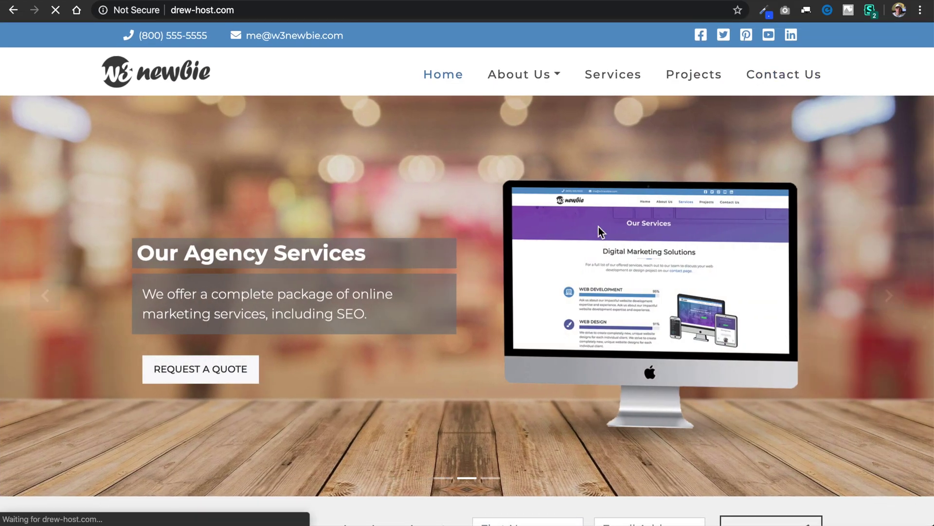
Step: Browse the Contact Us page, zoom its map out, and check the Not Secure warning
click(777, 81)
scroll(486, 338, down, 4)
scroll(486, 337, down, 7)
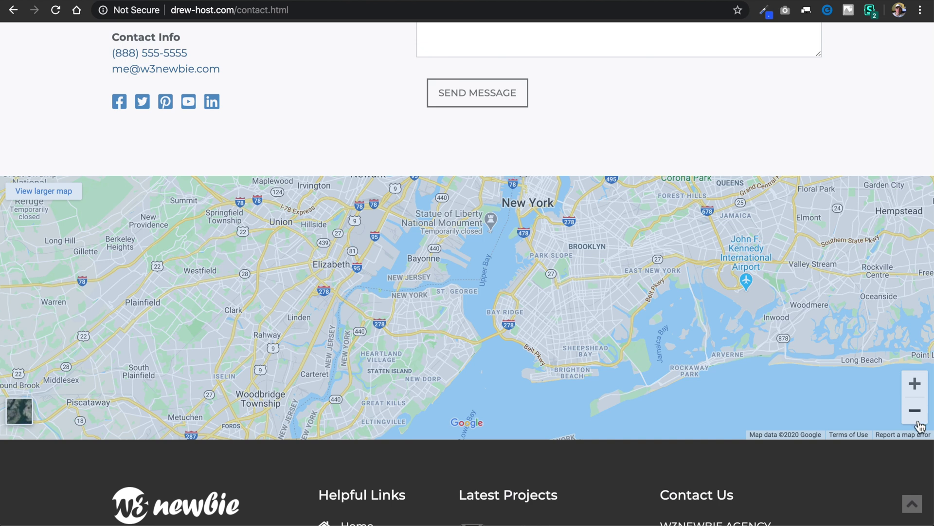
click(915, 411)
scroll(440, 211, up, 15)
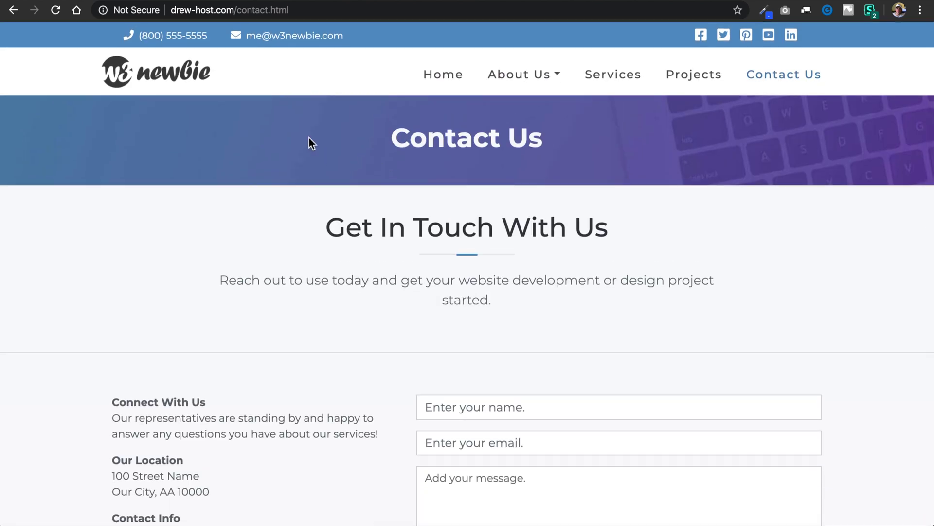
click(123, 12)
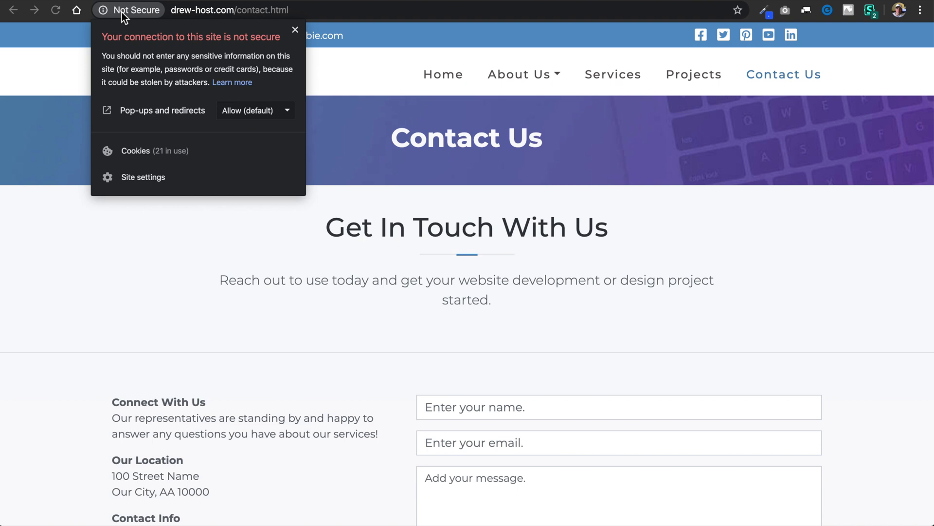
Step: Close the Not Secure connection warning and return to the Bluehost cPanel dashboard
click(364, 77)
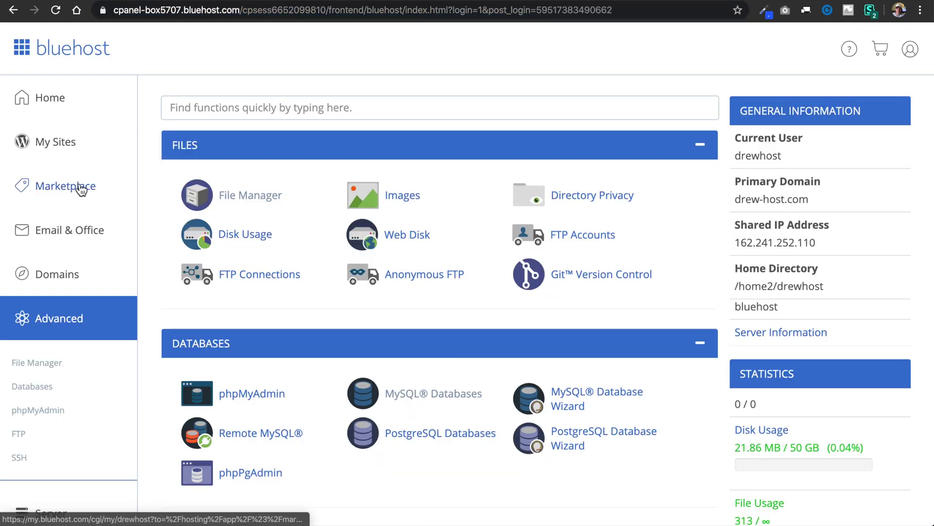
Step: Go to Marketplace, then Shop Add-Ons, and open the SSL Certificates card
click(81, 189)
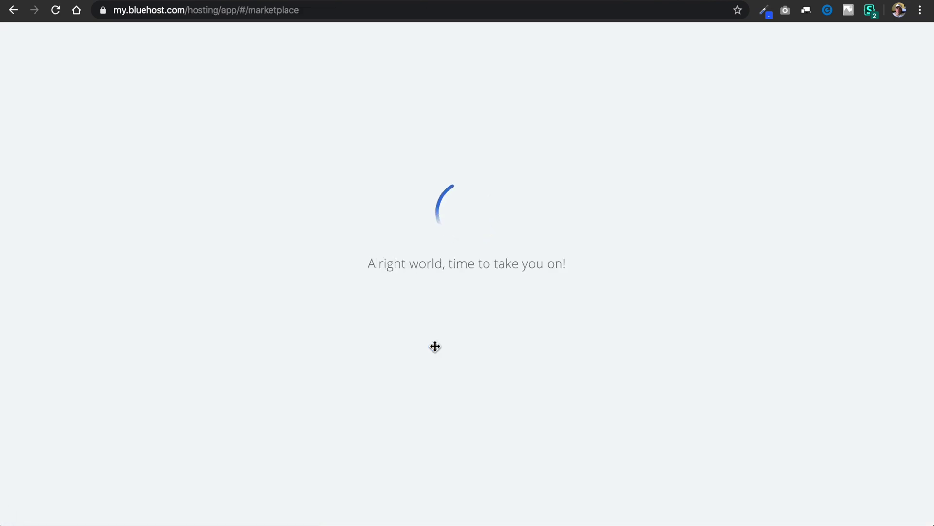
scroll(463, 134, down, 8)
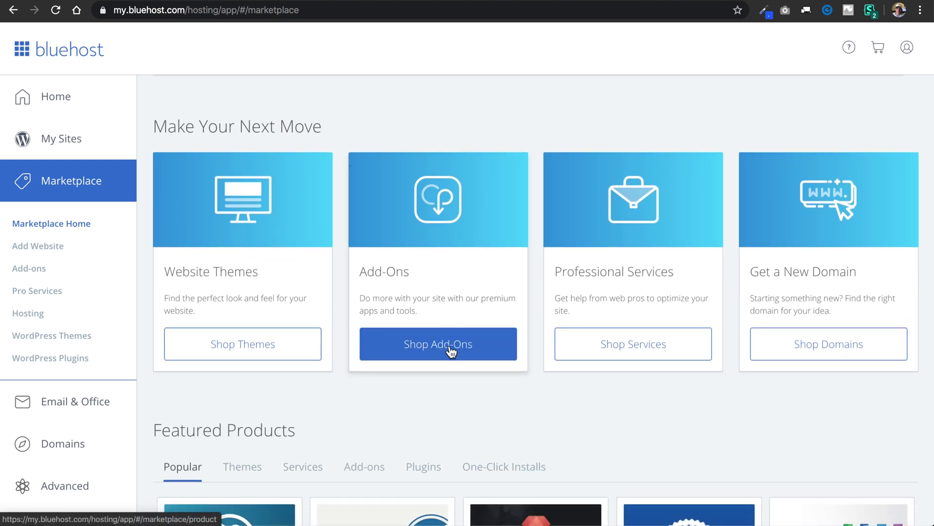
click(451, 351)
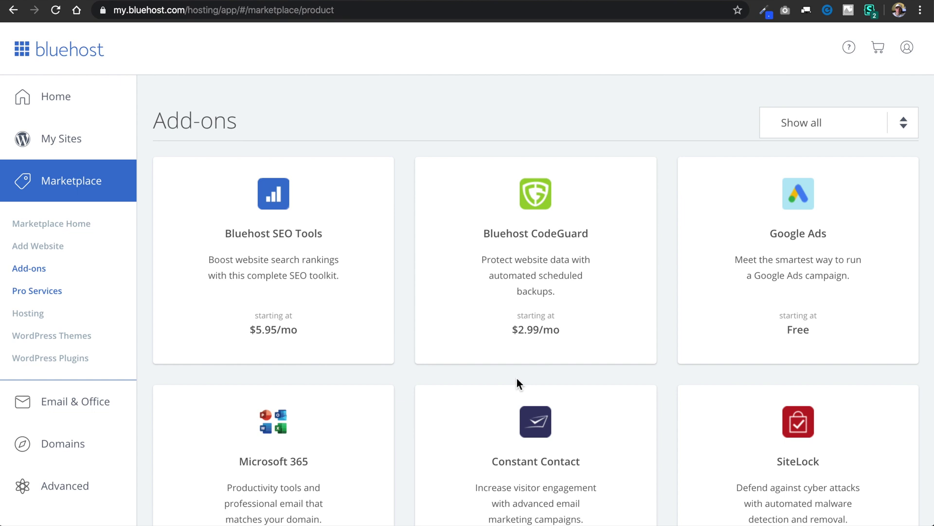
scroll(558, 382, down, 2)
scroll(558, 382, down, 8)
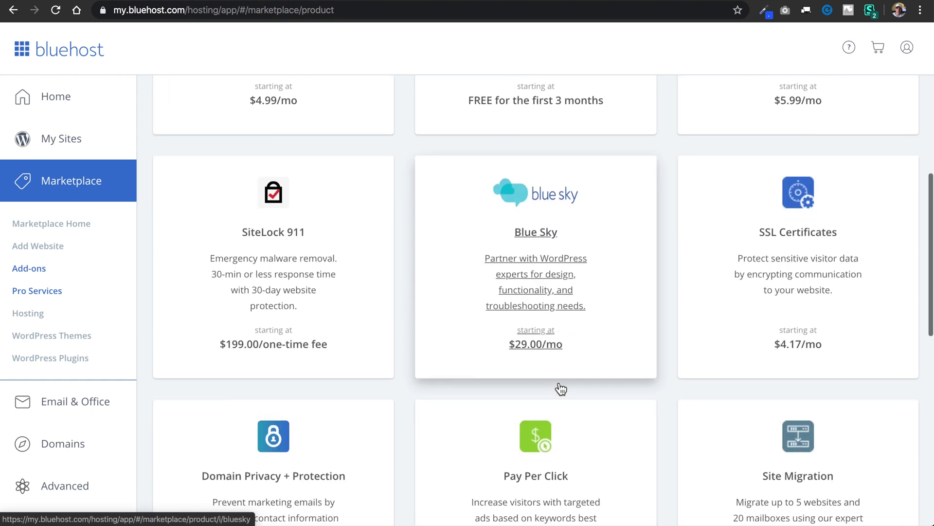
click(809, 212)
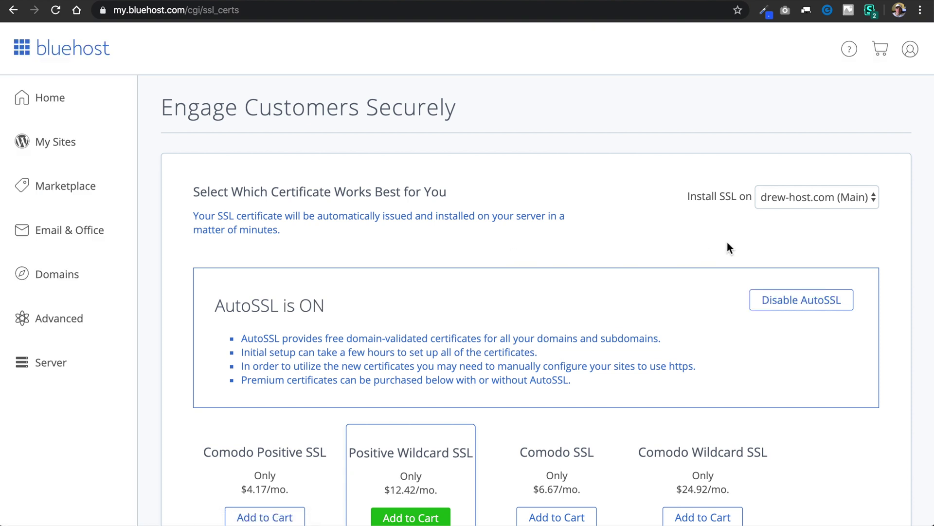
Step: Verify the SSL install domain is drew-host.com (Main) with AutoSSL ON
click(808, 202)
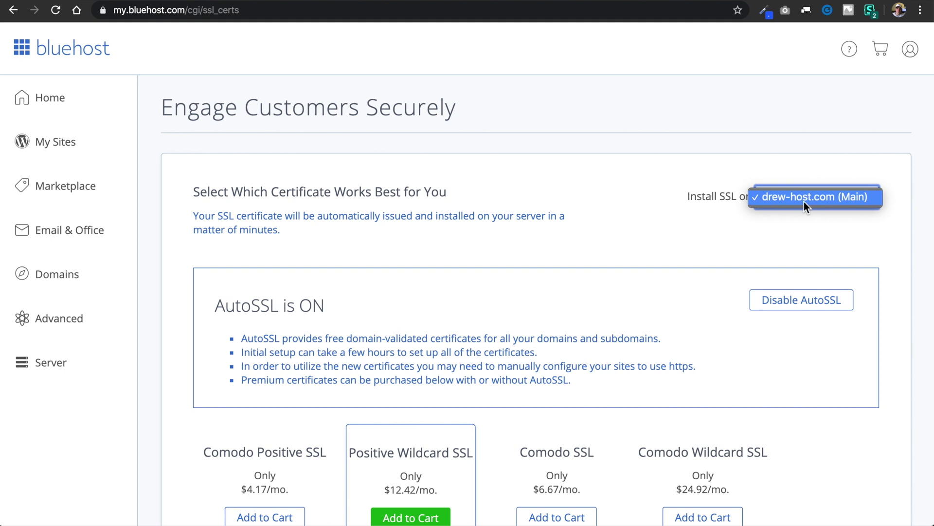
click(796, 200)
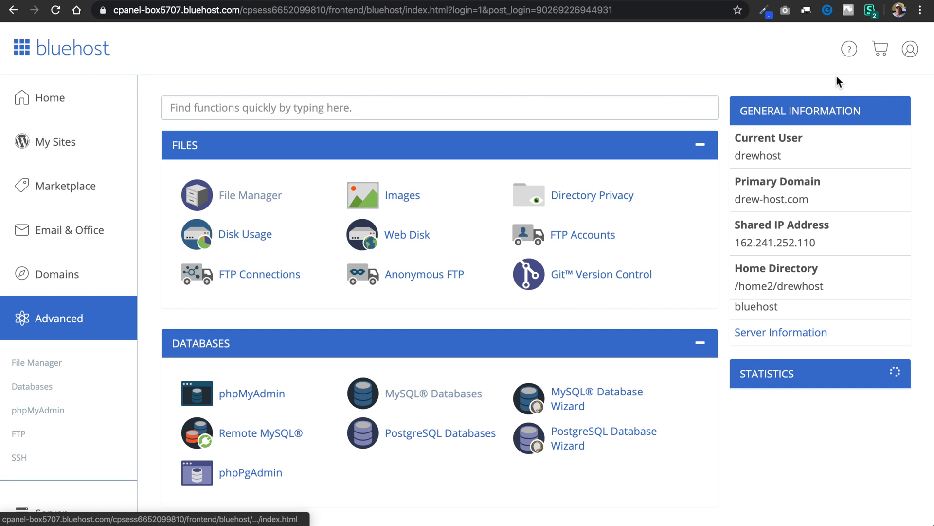
Step: Open a Bluehost support chat and enter the contact's name and the domain drew-host.com
click(851, 49)
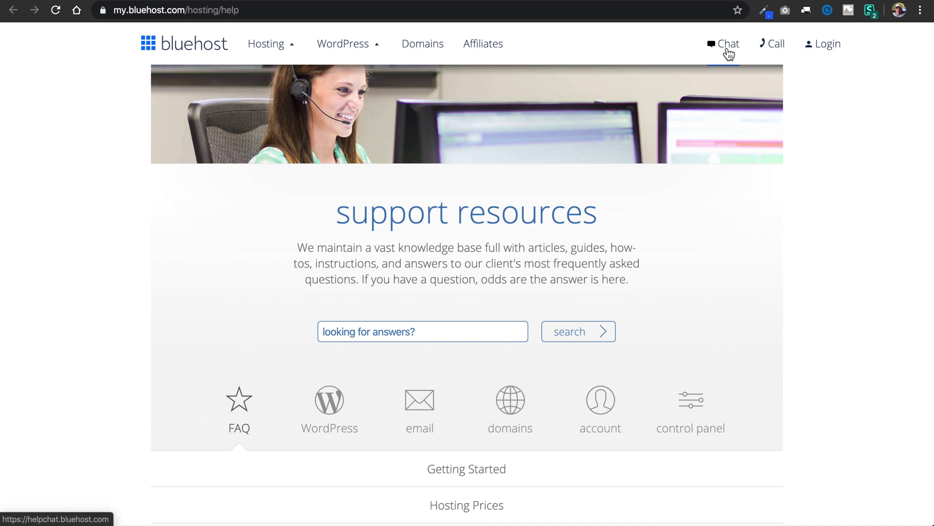
click(727, 48)
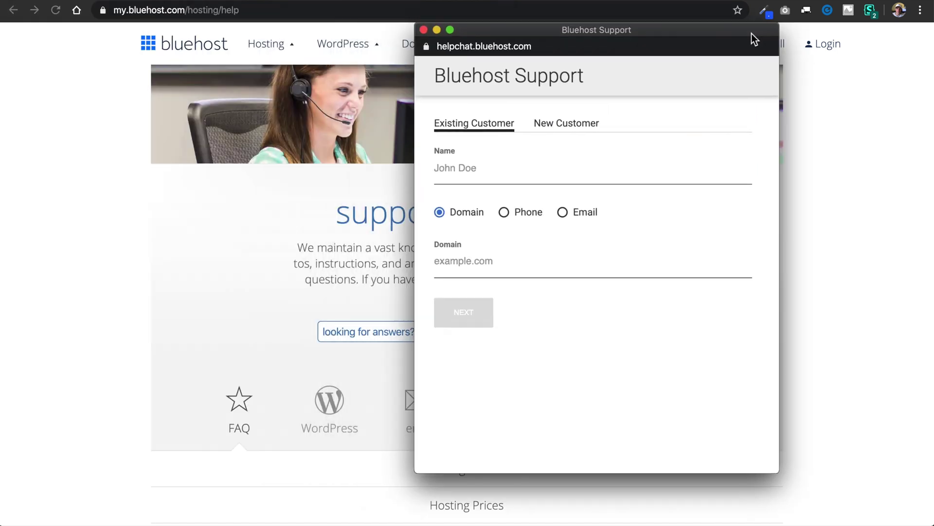
drag(752, 32, 855, 76)
click(667, 211)
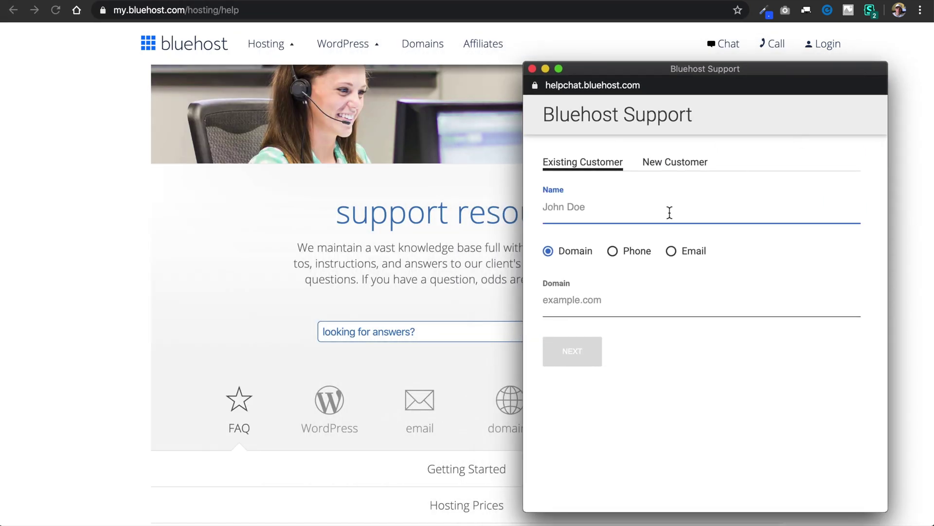
text(Drew)
click(598, 304)
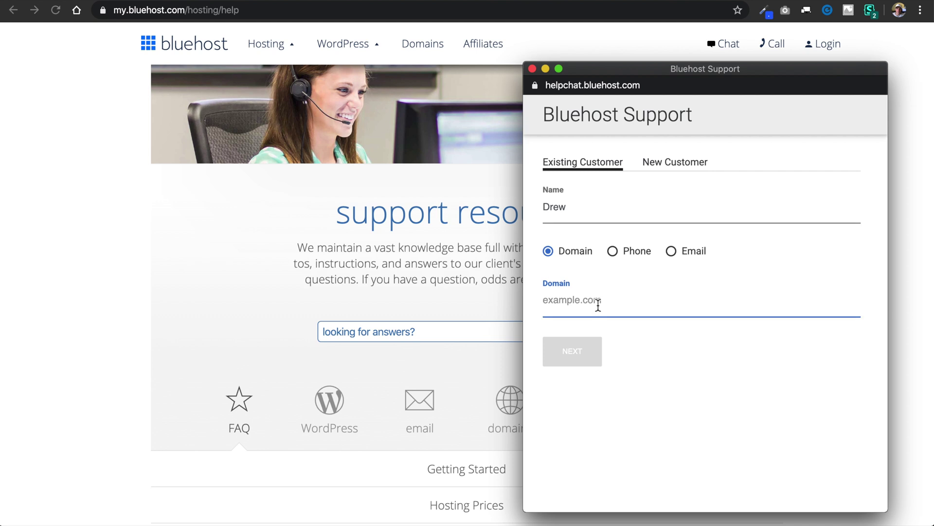
text(drew-host.com)
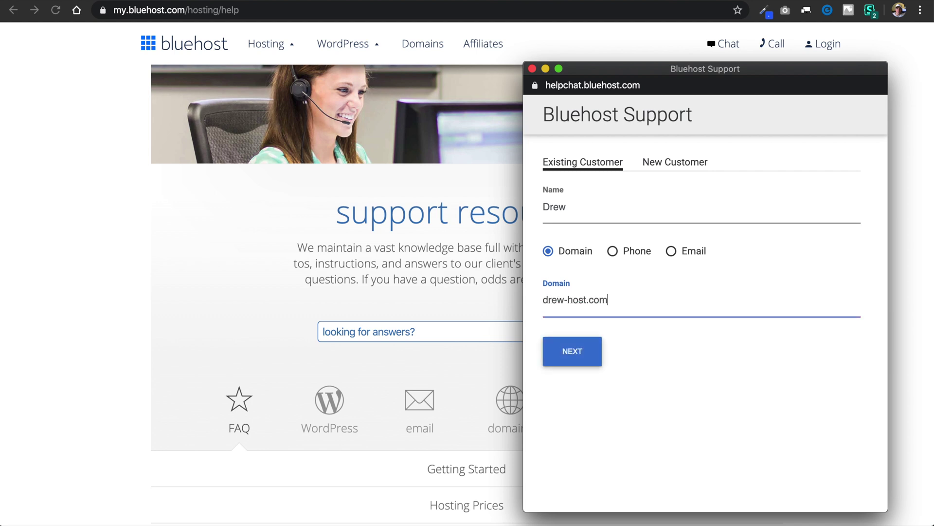
click(574, 359)
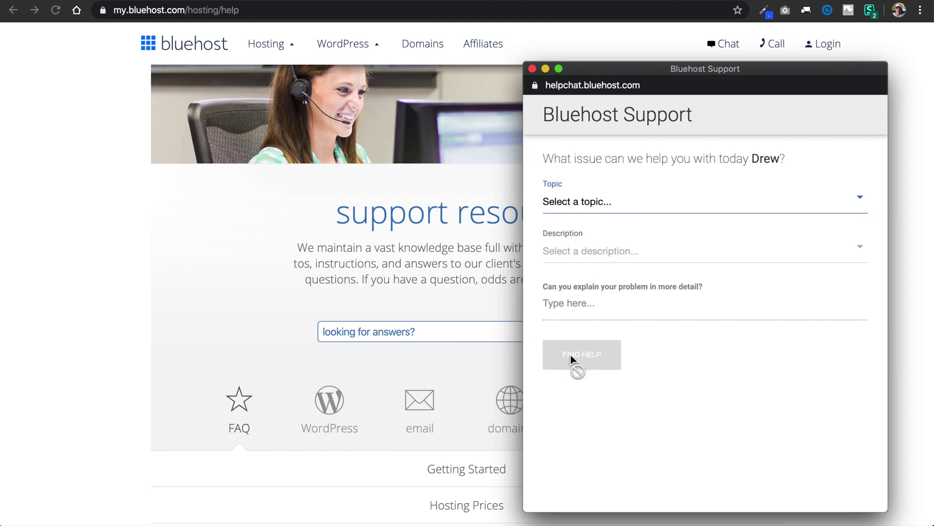
Step: Choose topic Tech Support and description SSL, then submit a request asking for SSL on the HTML site
click(620, 200)
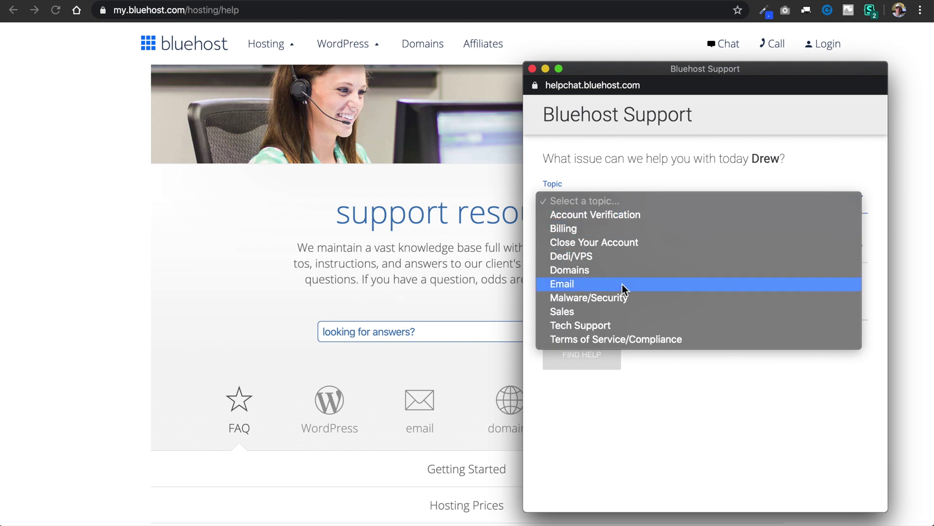
click(619, 329)
click(594, 252)
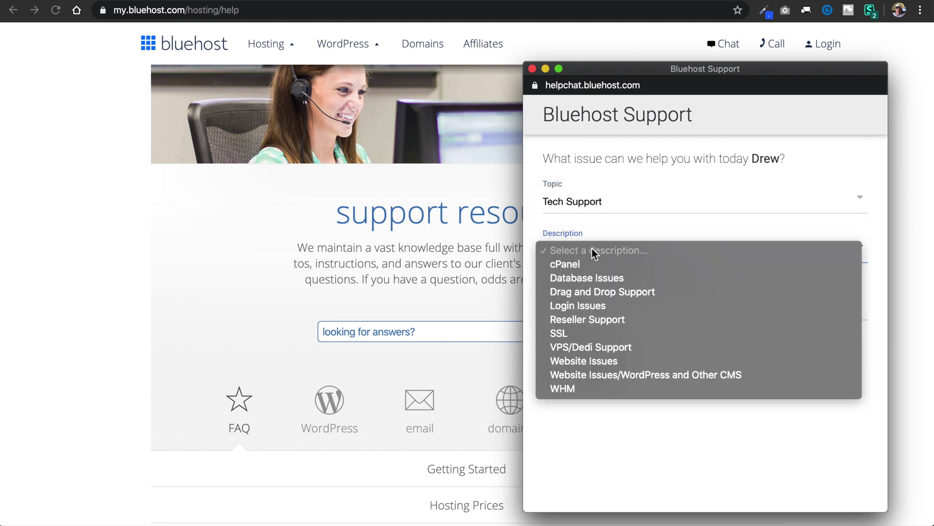
click(579, 341)
text(Hello, I)
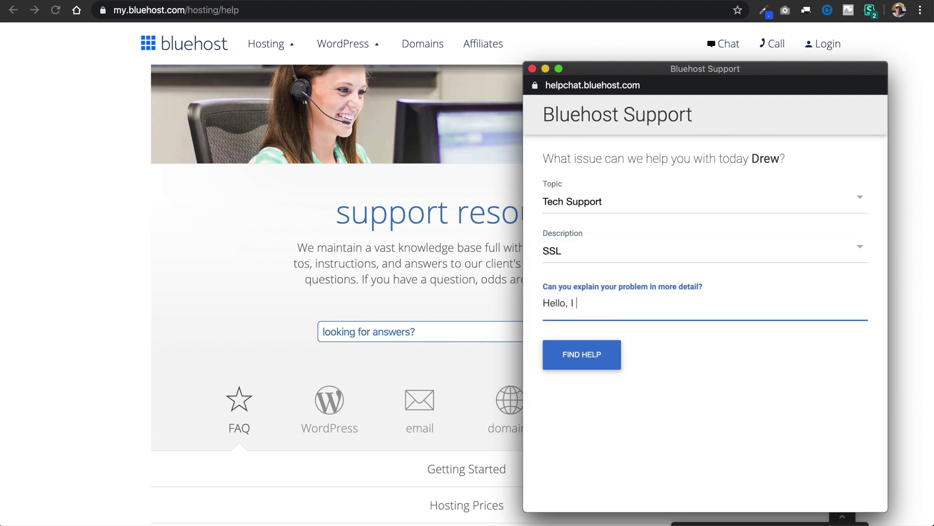
text( have an HTML website I)
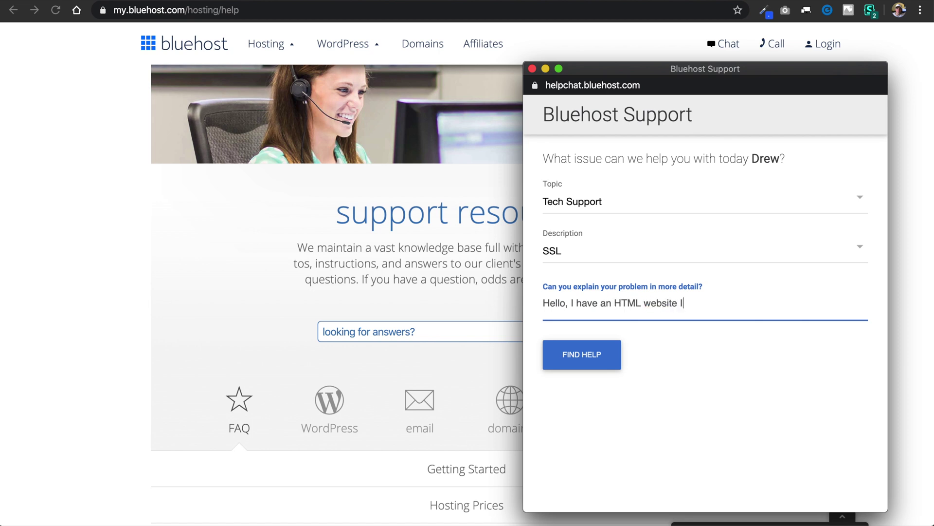
text( would like SSL added to)
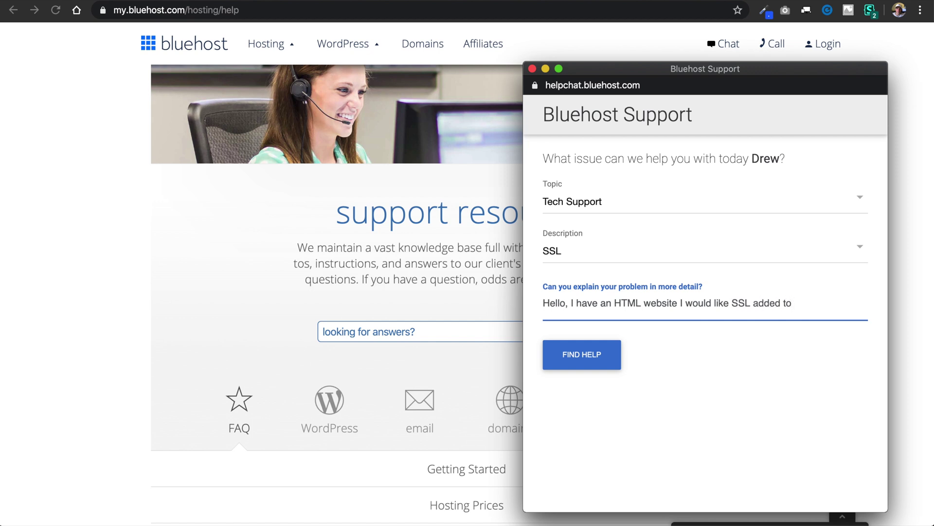
text(, can you do that for me)
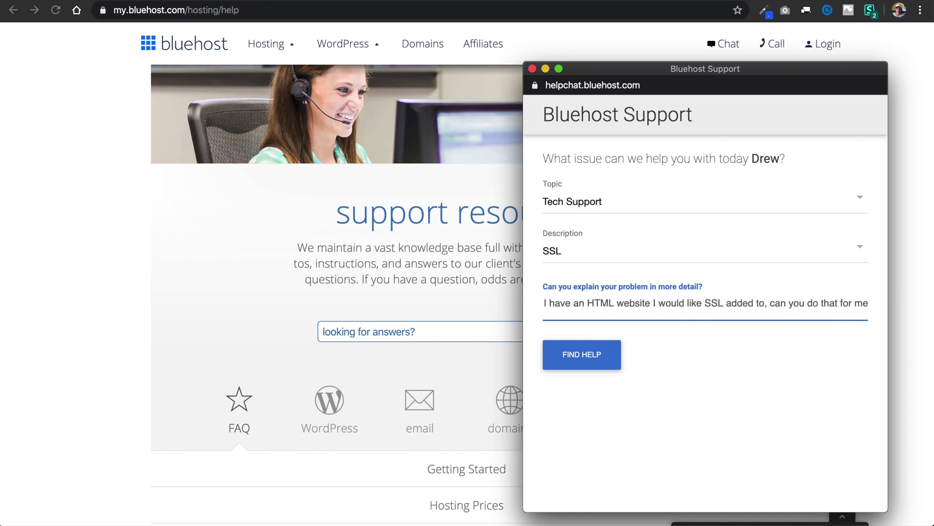
text(?)
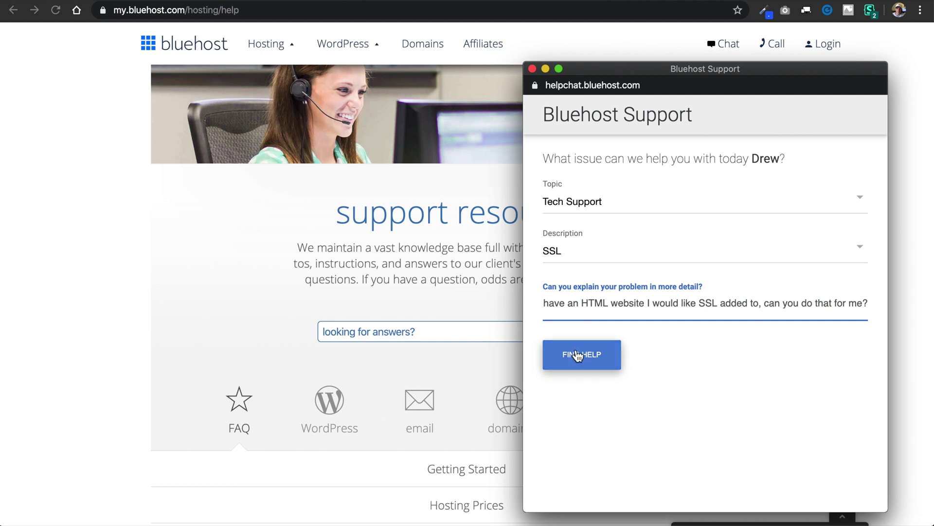
click(576, 352)
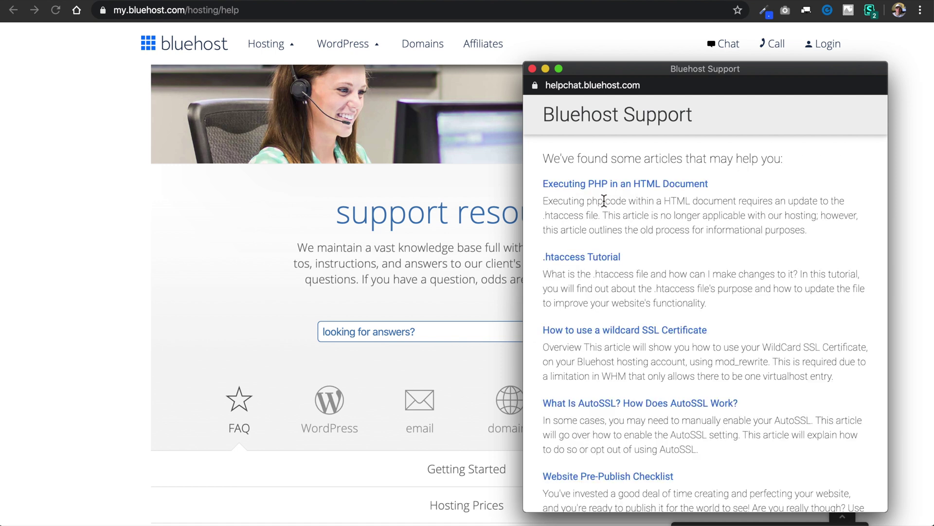
Step: Start a live chat with Bluehost support from the suggested articles and move the chat window aside
scroll(604, 201, down, 5)
click(594, 462)
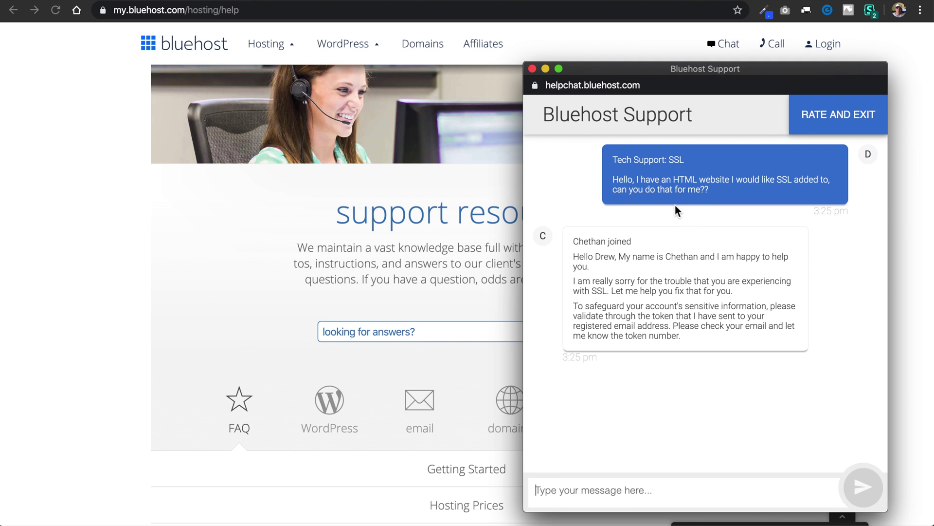
drag(627, 69, 123, 102)
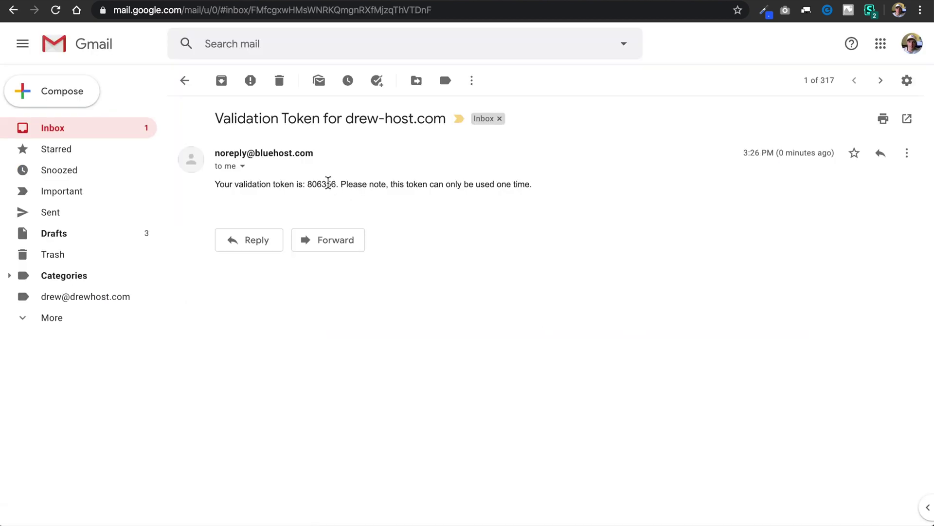
Step: Copy the validation token from the email and send it in chat after 'Thanks, the token is'
double_click(328, 183)
key(super+c)
click(421, 222)
key(super+Tab)
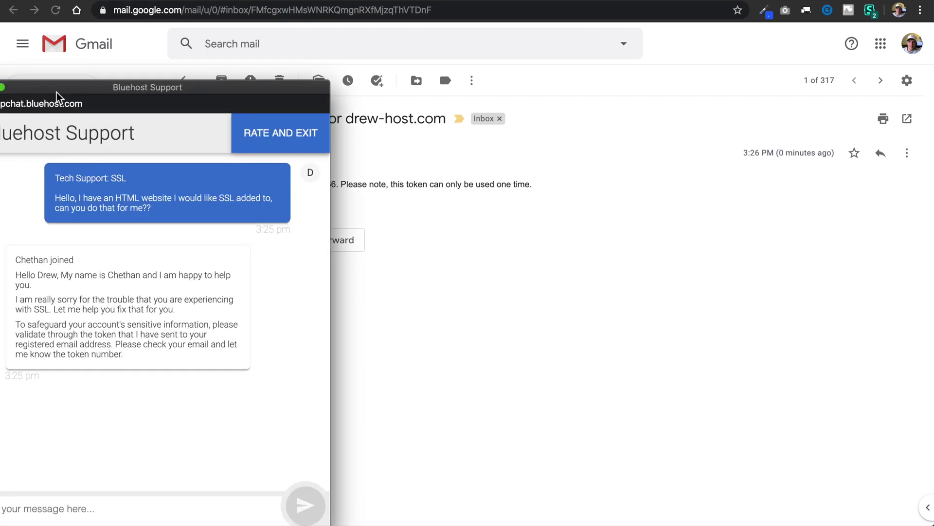
drag(59, 97, 583, 61)
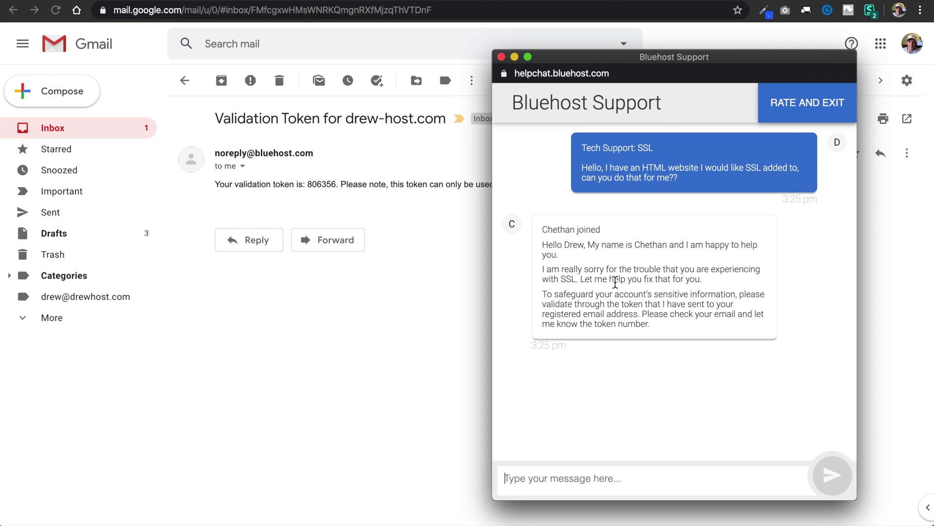
text(Thanks,)
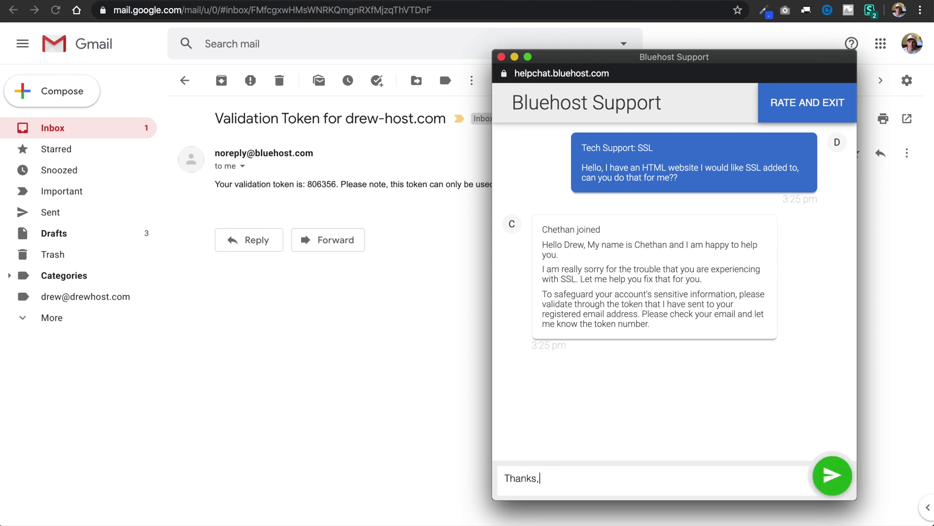
text( the token is)
key(super+v)
key(Return)
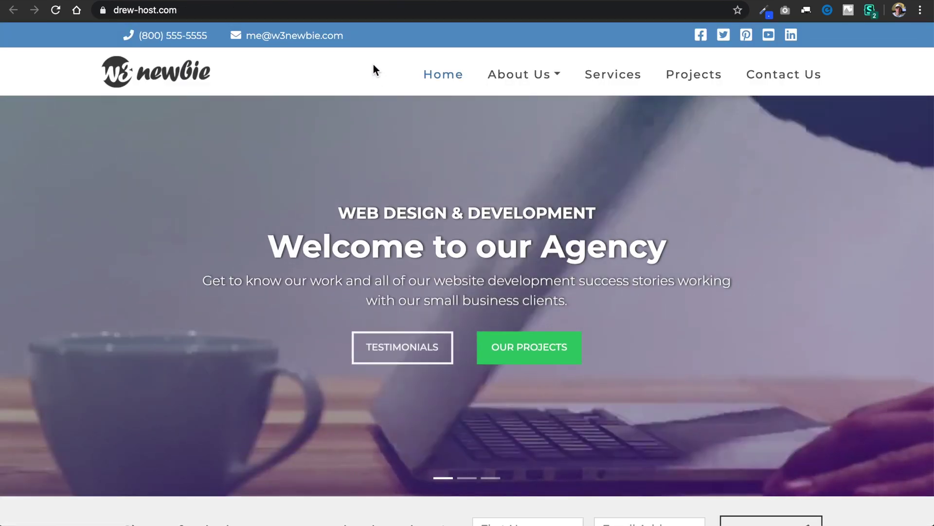
scroll(625, 470, down, 8)
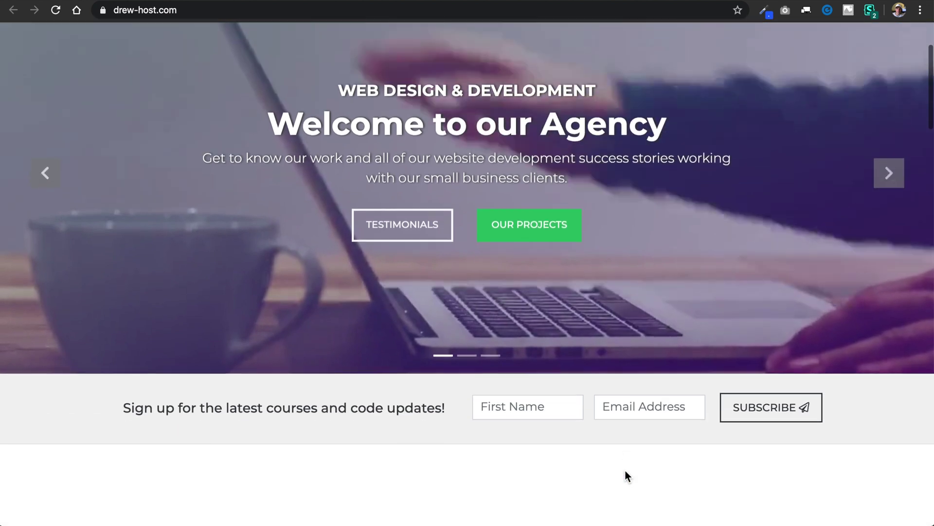
scroll(625, 469, down, 9)
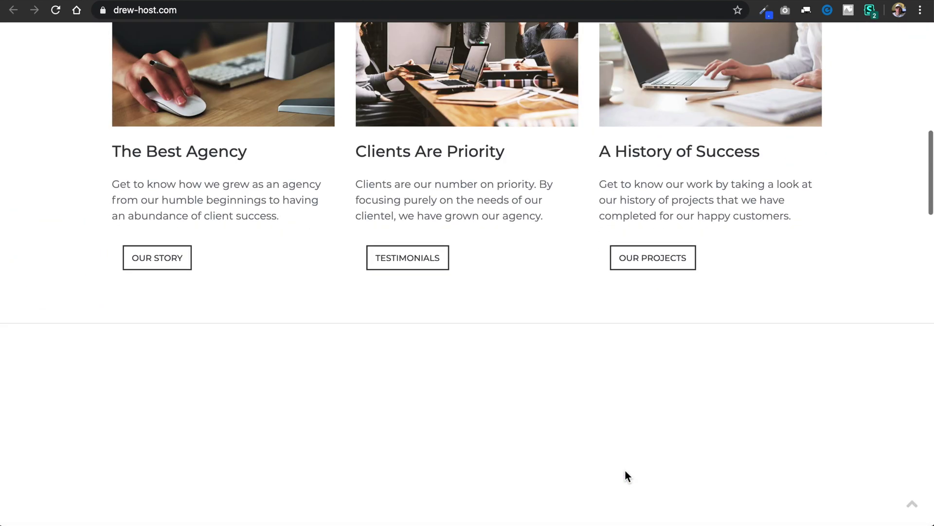
scroll(624, 470, down, 12)
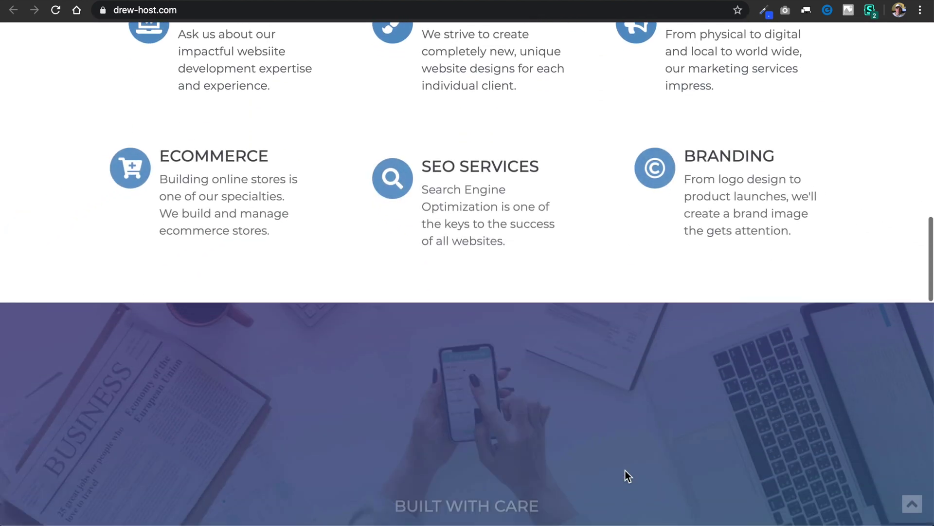
scroll(625, 469, down, 12)
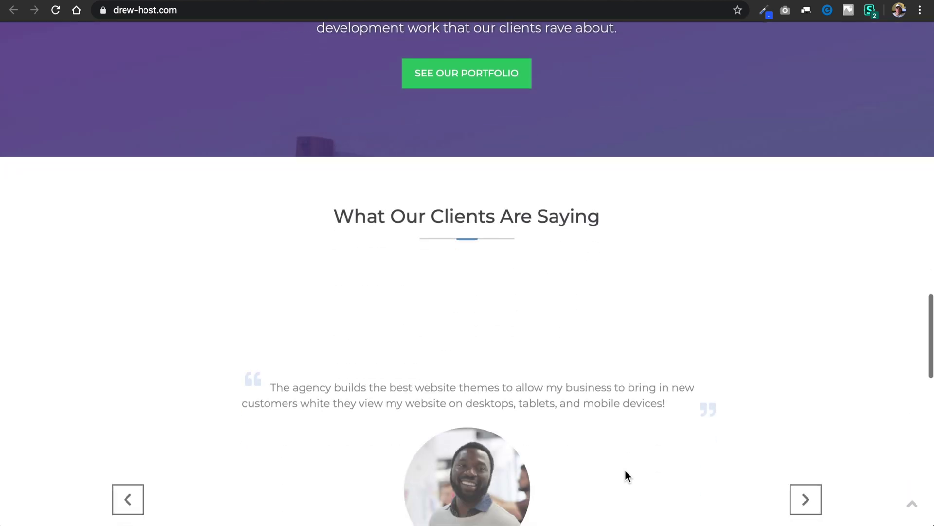
scroll(625, 469, down, 11)
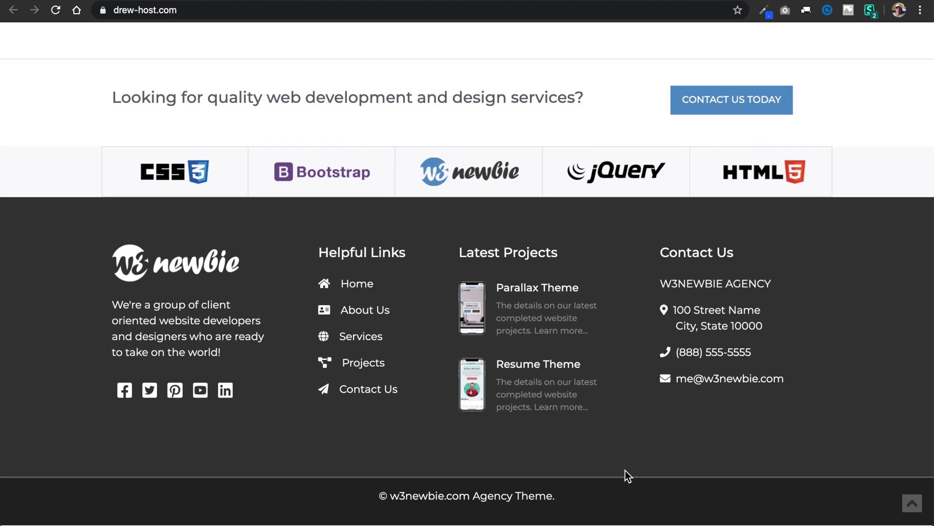
key(super+r)
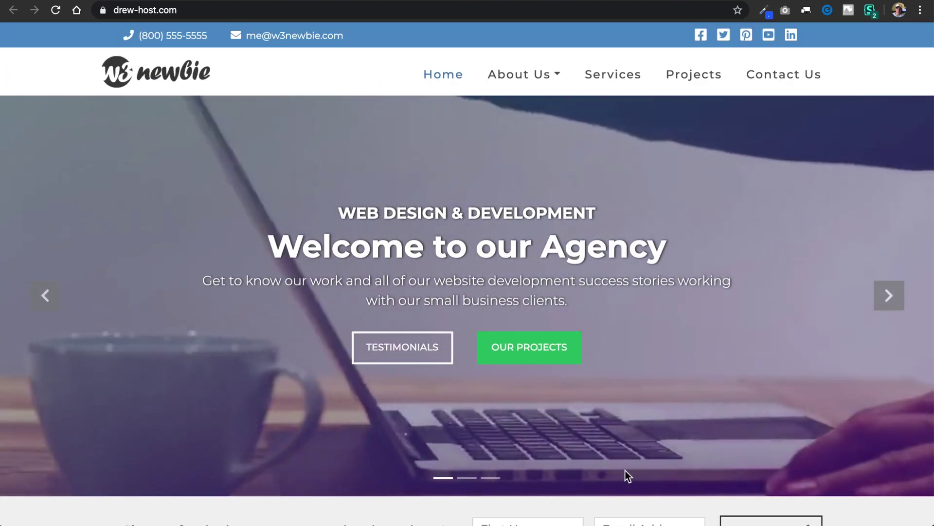
scroll(626, 471, down, 3)
scroll(626, 471, down, 10)
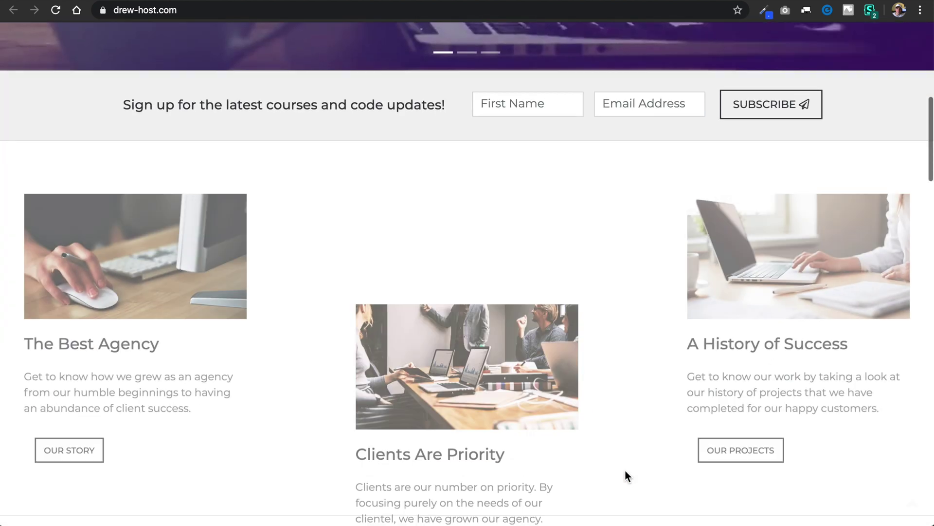
scroll(626, 471, down, 10)
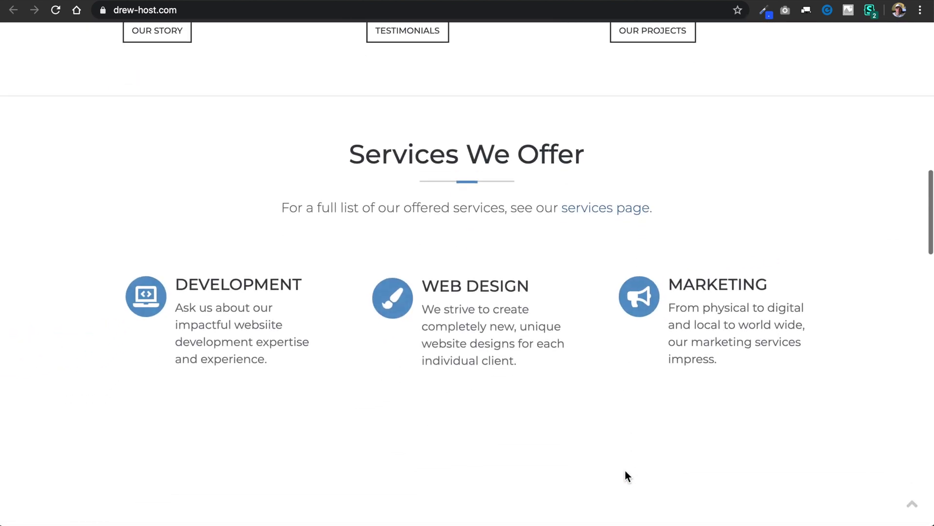
scroll(625, 470, down, 10)
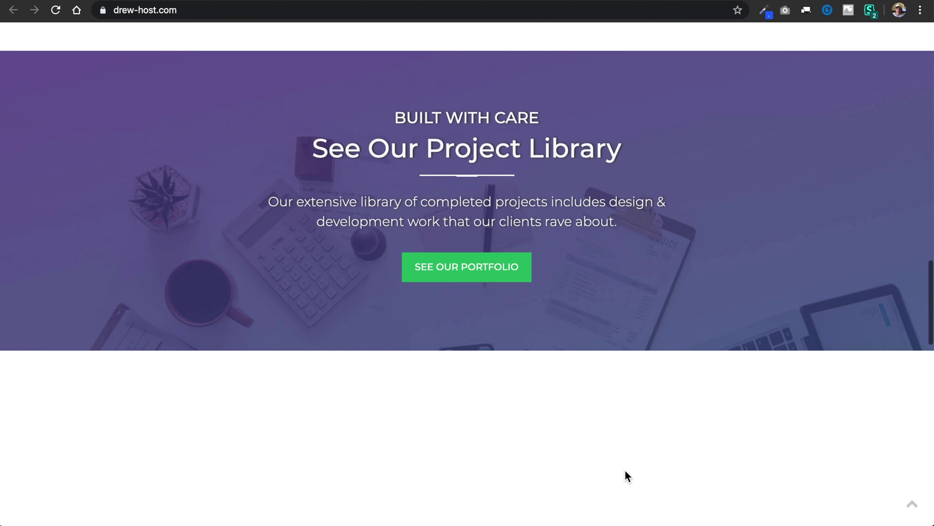
scroll(625, 470, down, 10)
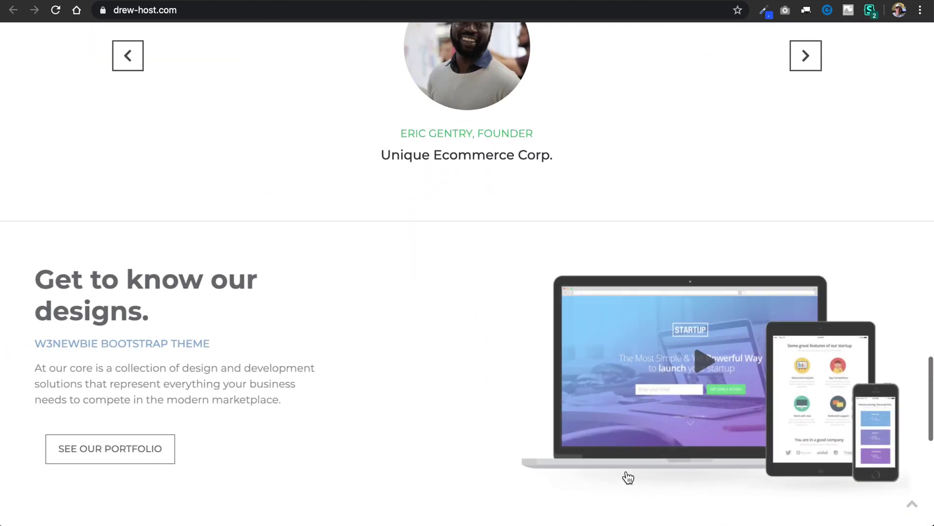
scroll(625, 470, down, 5)
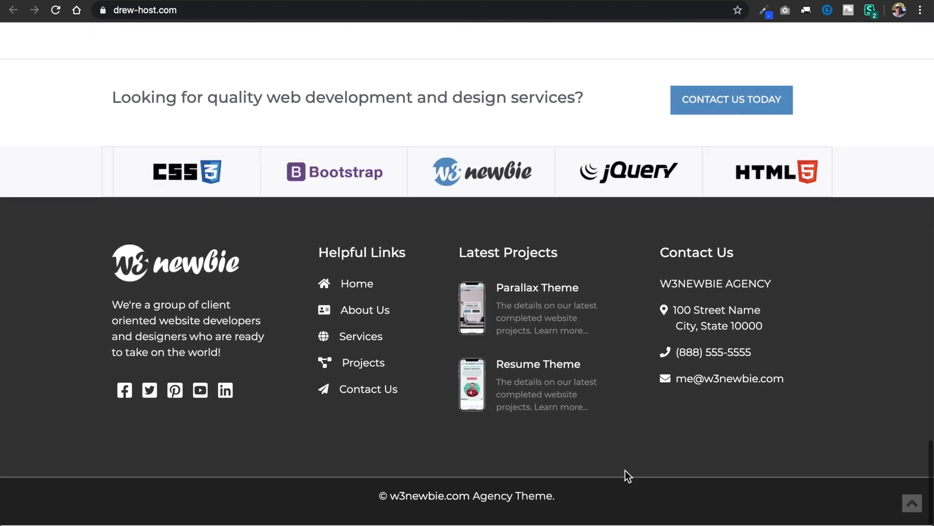
key(super+r)
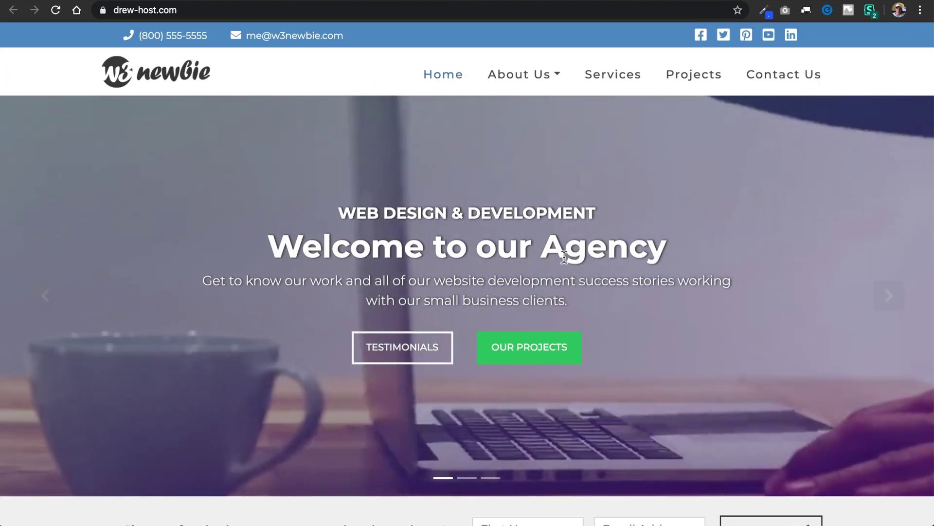
scroll(628, 476, down, 10)
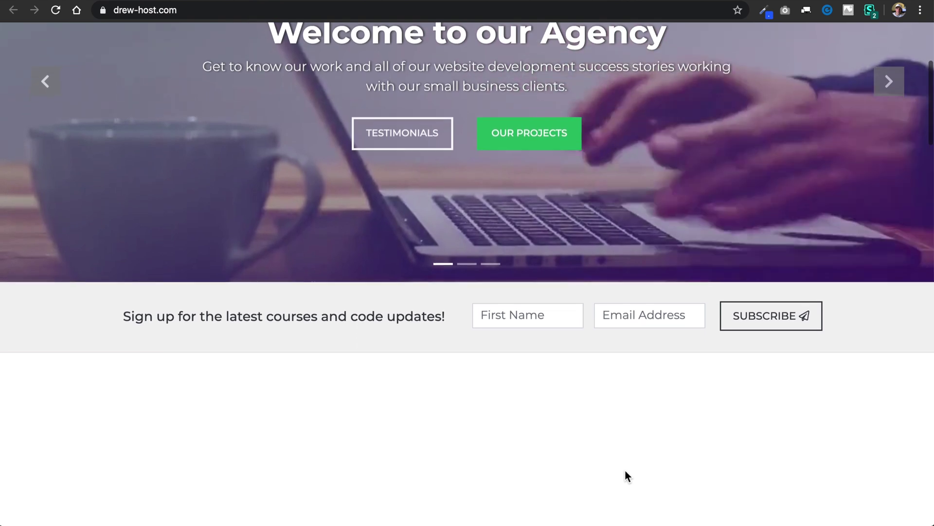
scroll(628, 476, down, 2)
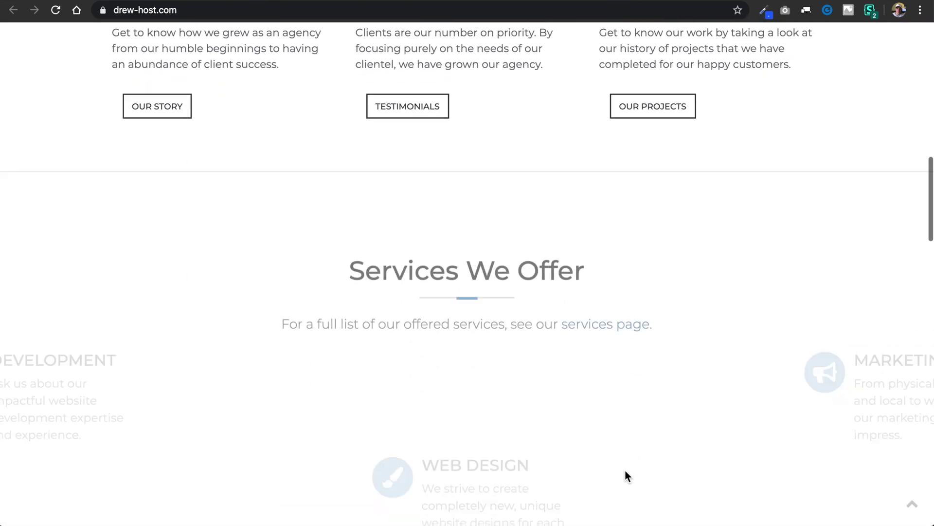
scroll(628, 476, down, 8)
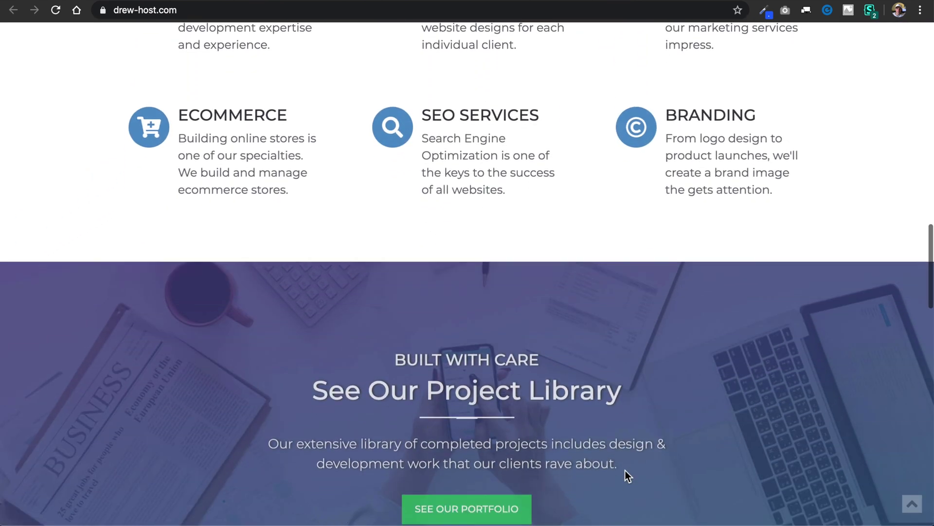
scroll(628, 476, down, 10)
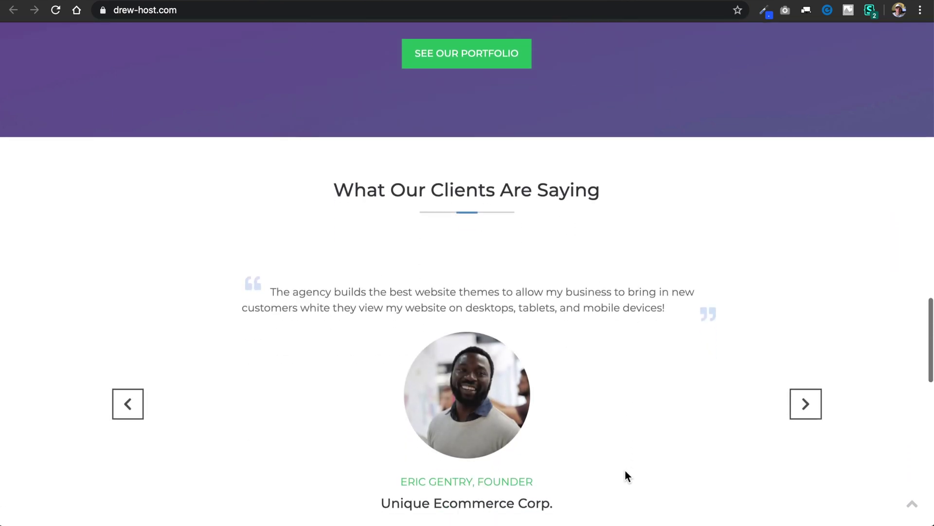
scroll(627, 476, down, 14)
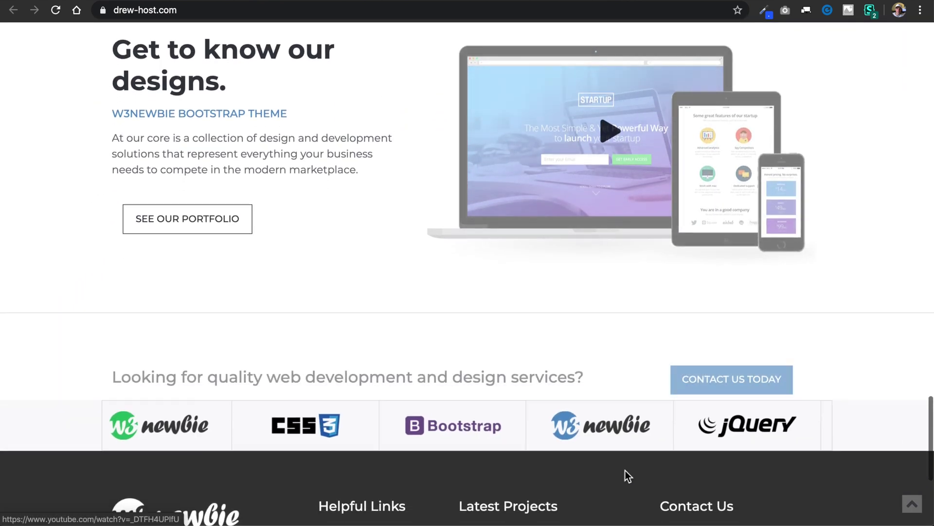